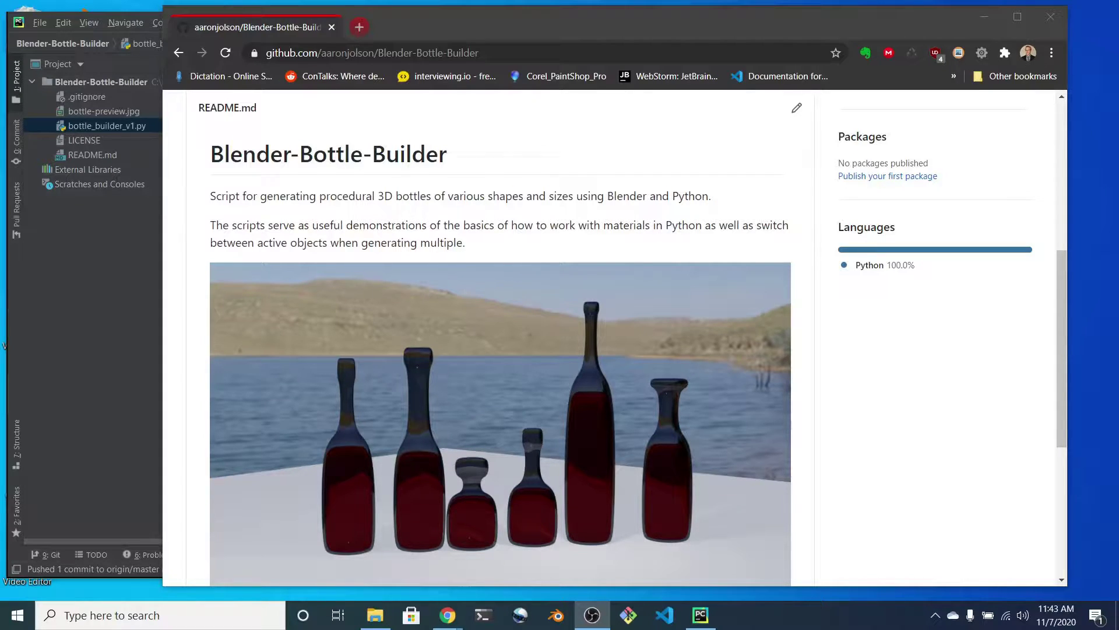
pyautogui.scroll(-3, 432, 307)
pyautogui.scroll(1, 432, 307)
pyautogui.scroll(2, 434, 315)
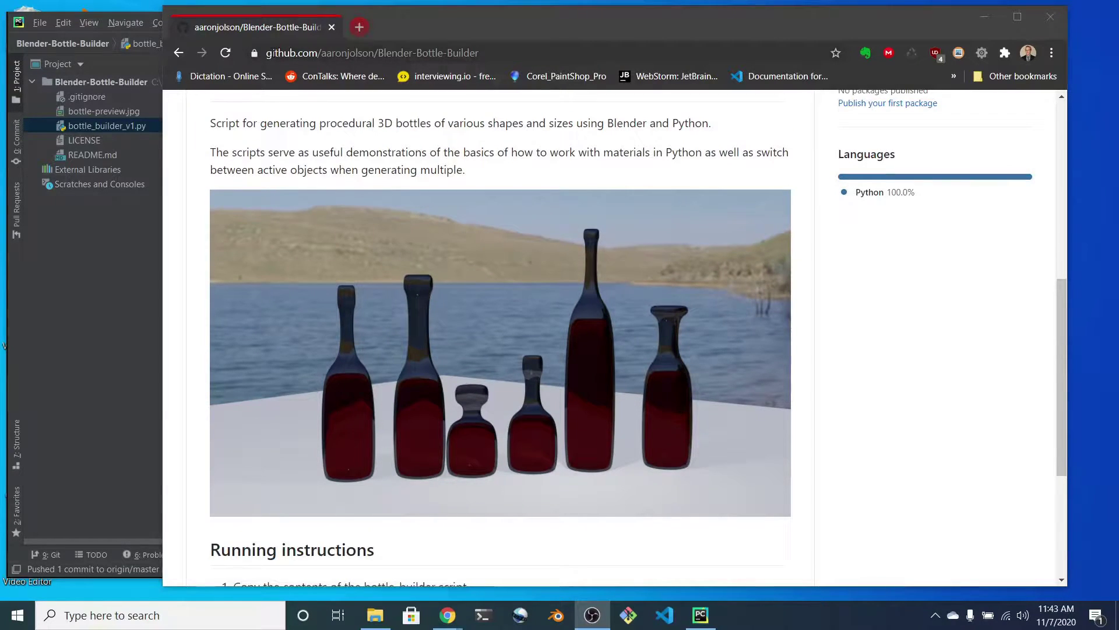
# Step: Review the Blender-Bottle-Builder README and select the repository name in the address bar
pyautogui.moveTo(507, 51); pyautogui.dragTo(376, 53)
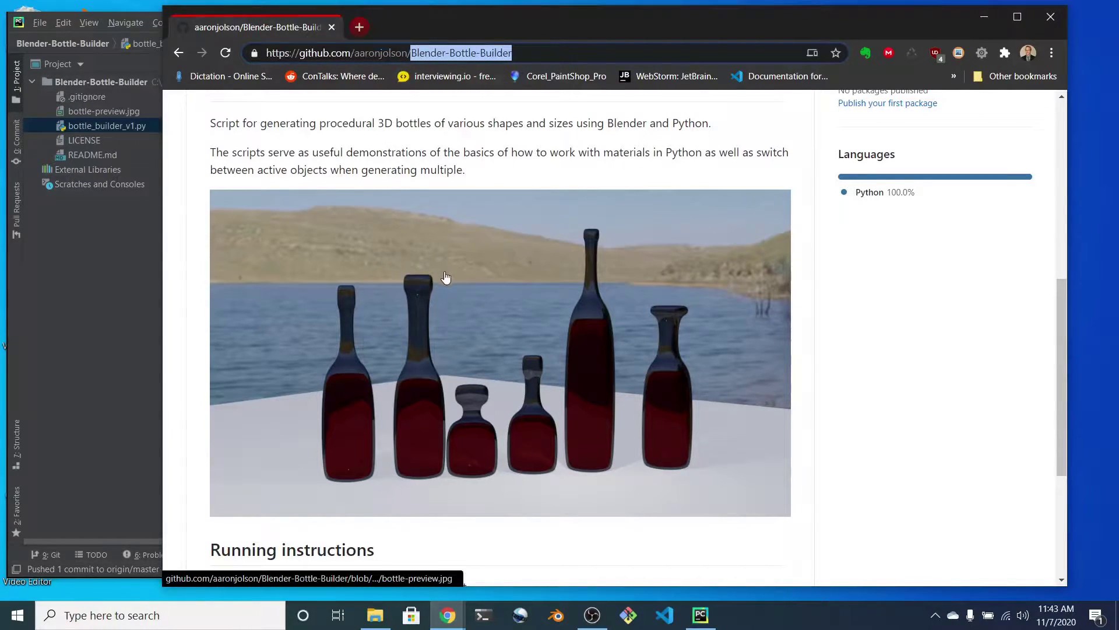
# Step: Select all of bottle_builder_v1.py in PyCharm, then launch Blender
pyautogui.click(123, 300)
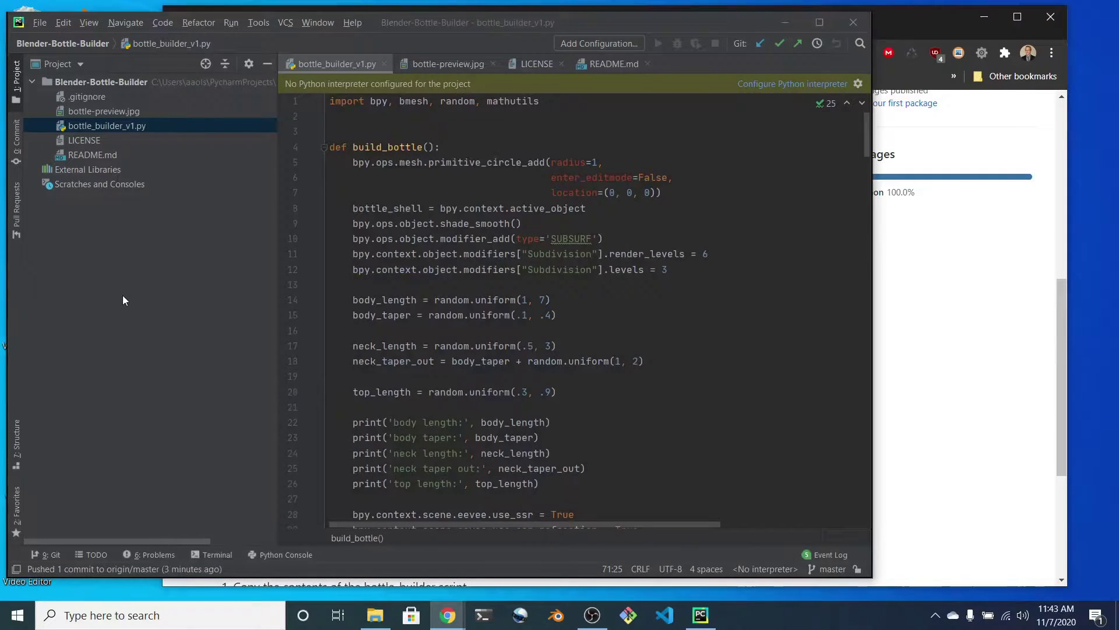
pyautogui.click(561, 299)
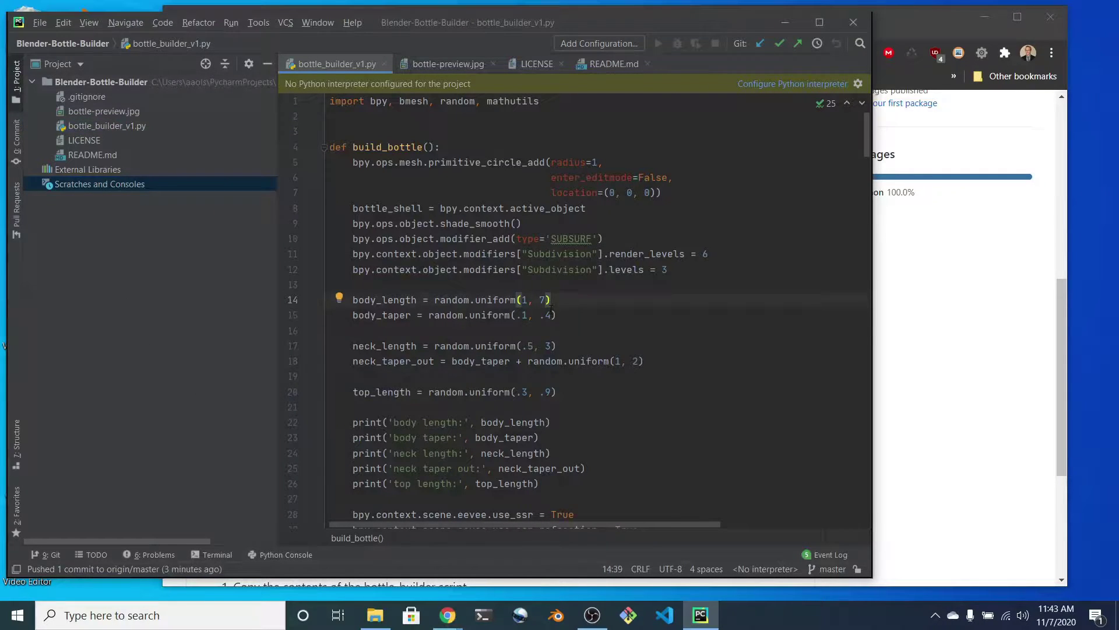
pyautogui.hotkey('ctrl', 'a')
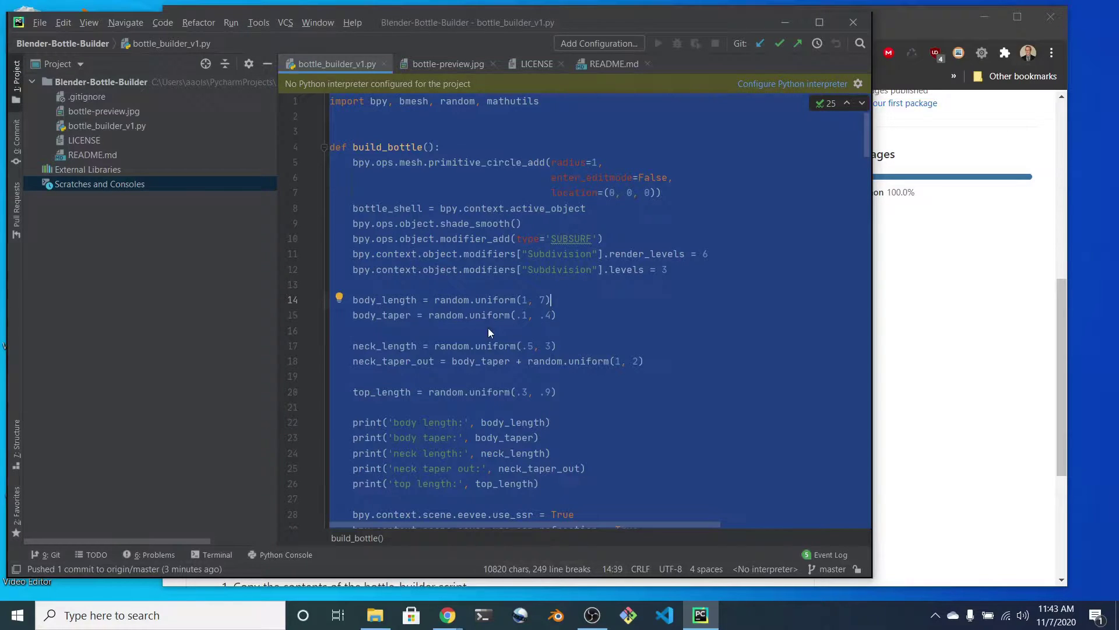
pyautogui.click(557, 615)
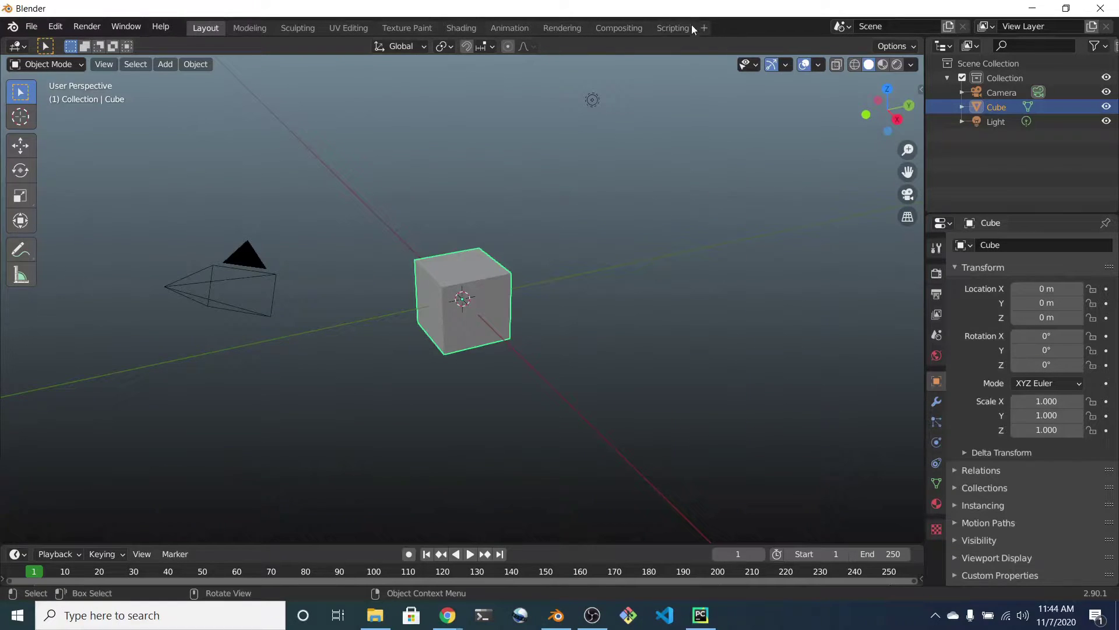
# Step: Paste the bottle script into a new text in the Scripting workspace and run it
pyautogui.click(671, 29)
pyautogui.click(609, 49)
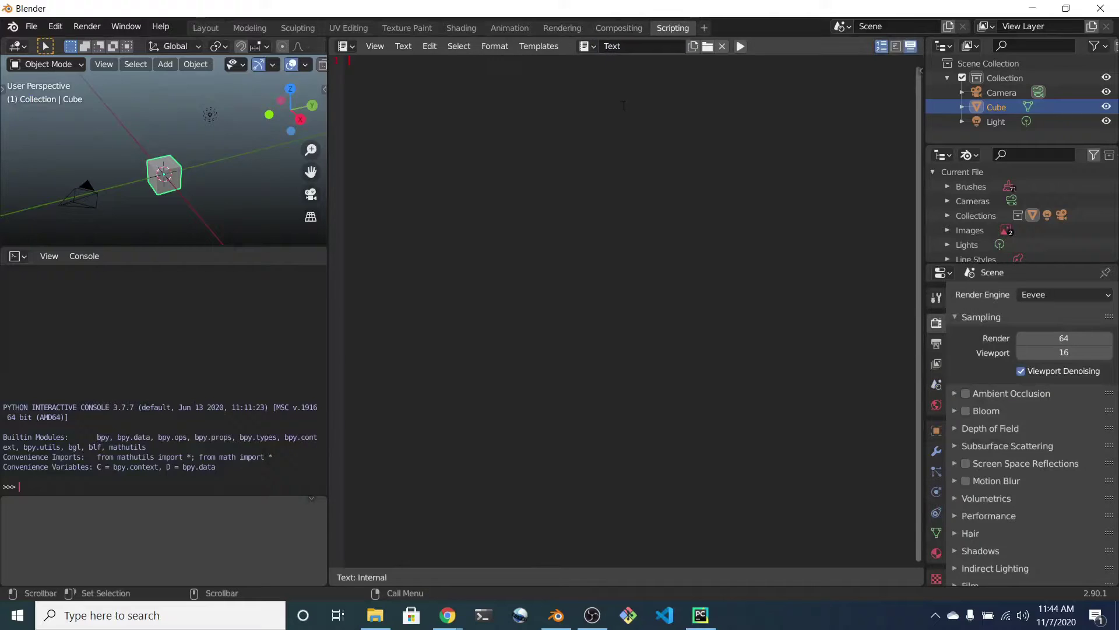
pyautogui.hotkey('ctrl', 'v')
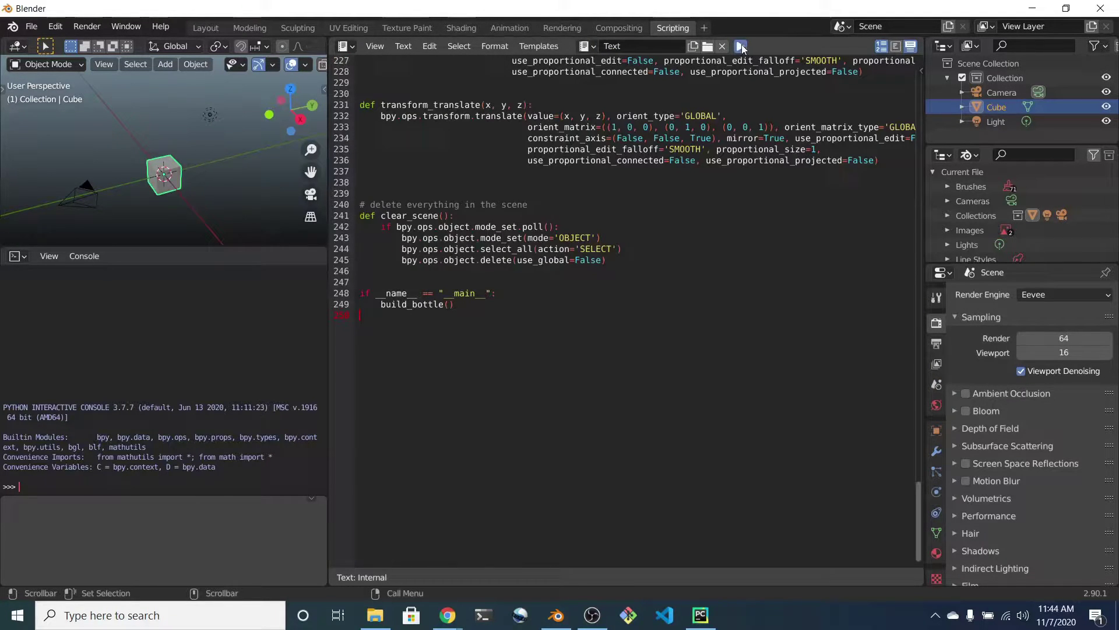
pyautogui.click(742, 48)
# Step: Delete the default cube and move the first bottle left along Y
pyautogui.moveTo(329, 168); pyautogui.dragTo(643, 169)
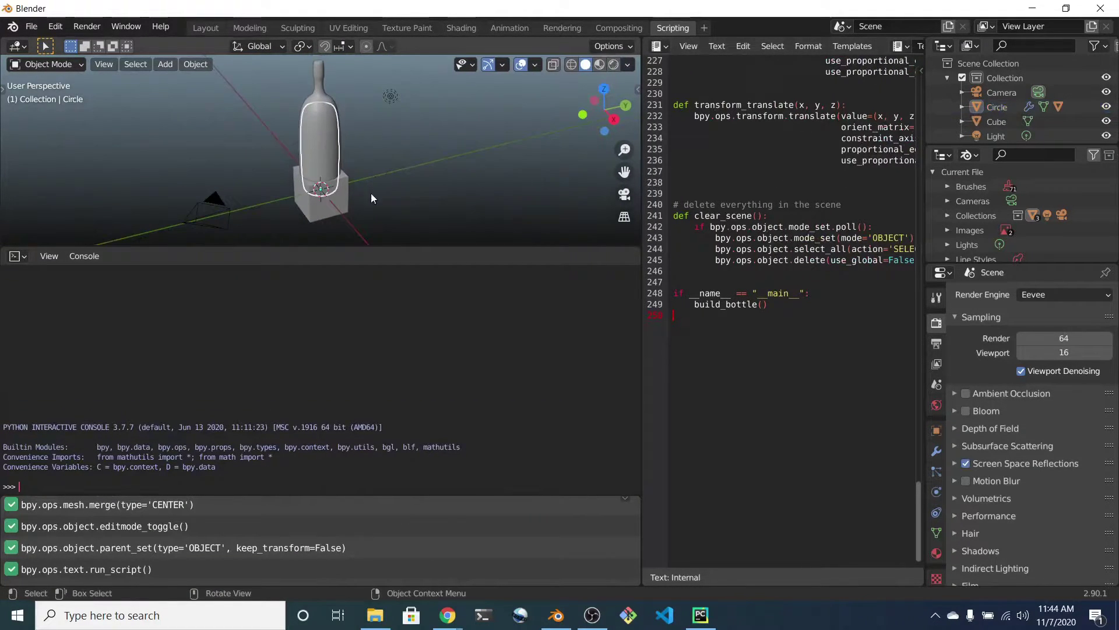
pyautogui.click(349, 201)
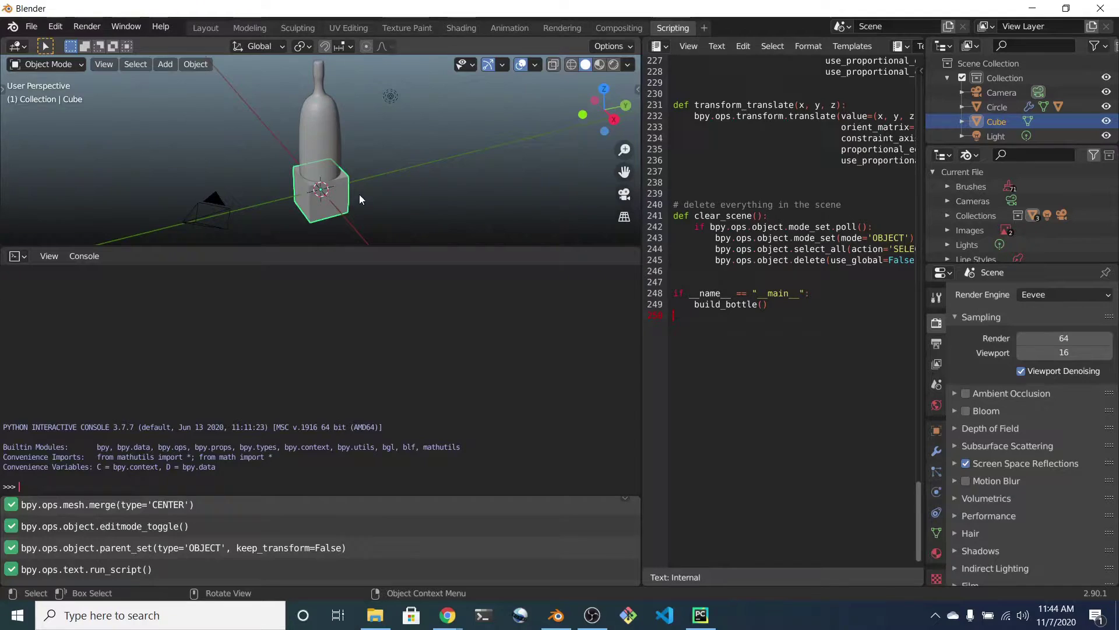
pyautogui.press('Delete')
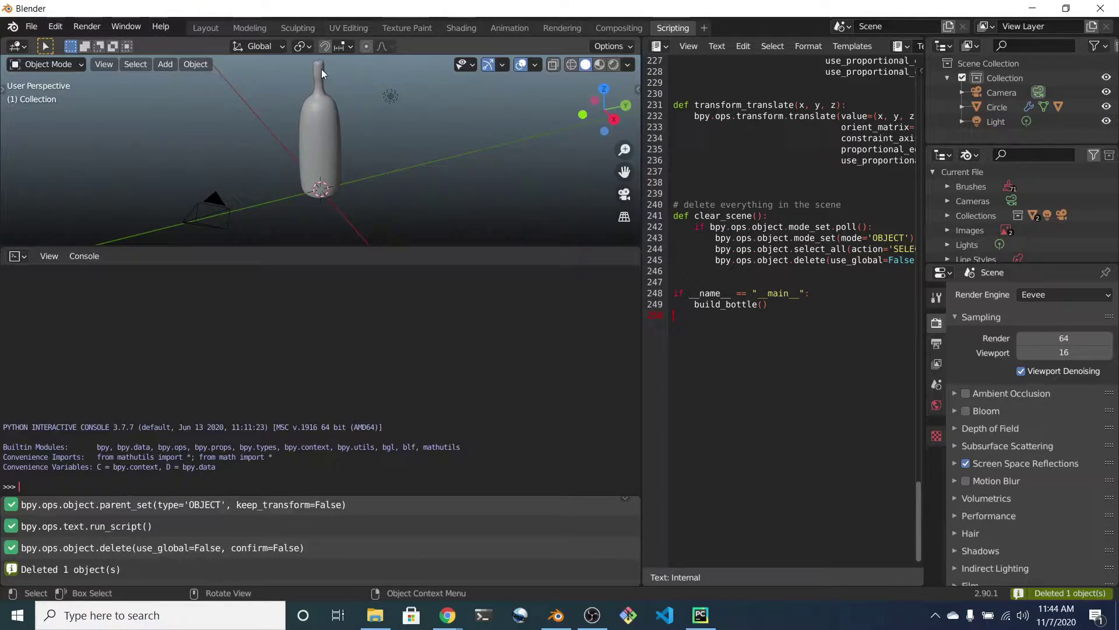
pyautogui.click(323, 74)
pyautogui.press('g')
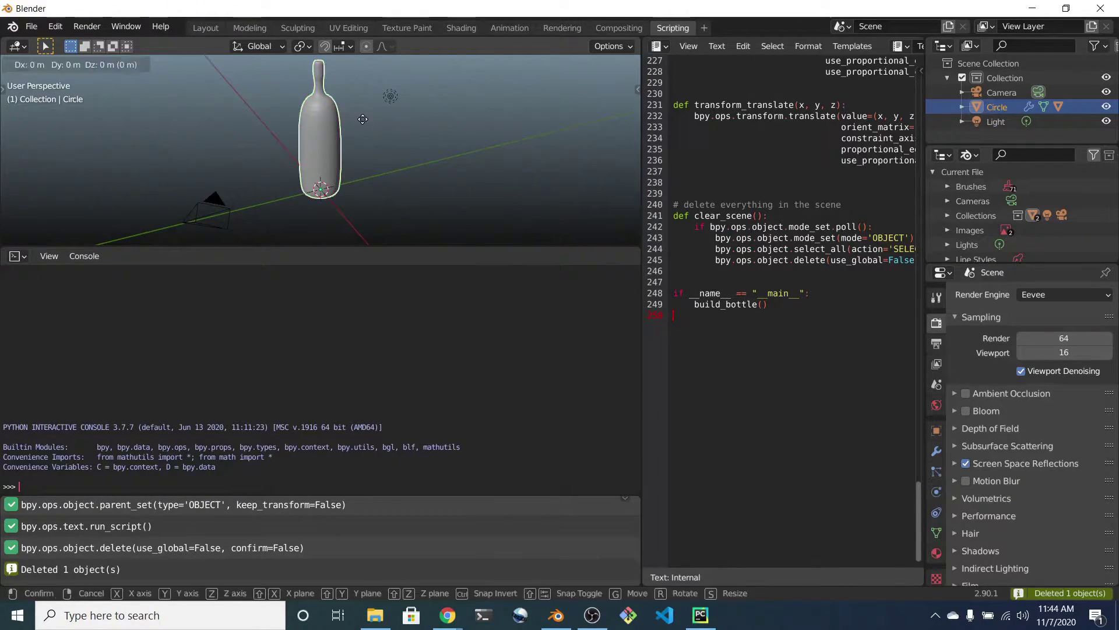
pyautogui.press('y')
pyautogui.click(497, 108)
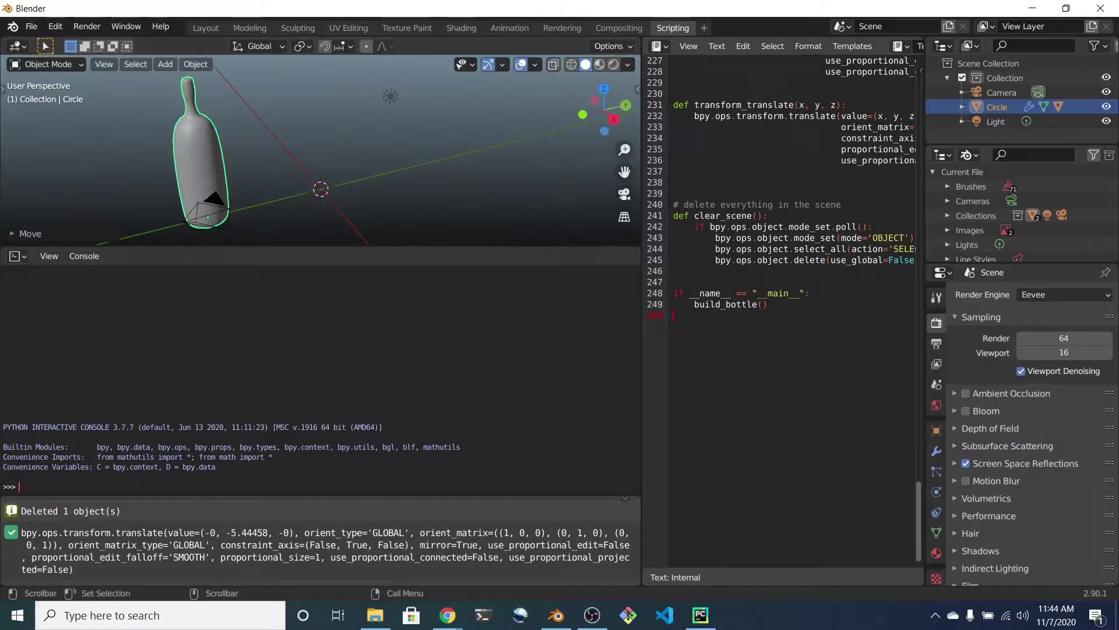
# Step: Generate a second bottle, Circle.002, and move it about 7 m along Y
pyautogui.moveTo(643, 123); pyautogui.dragTo(491, 127)
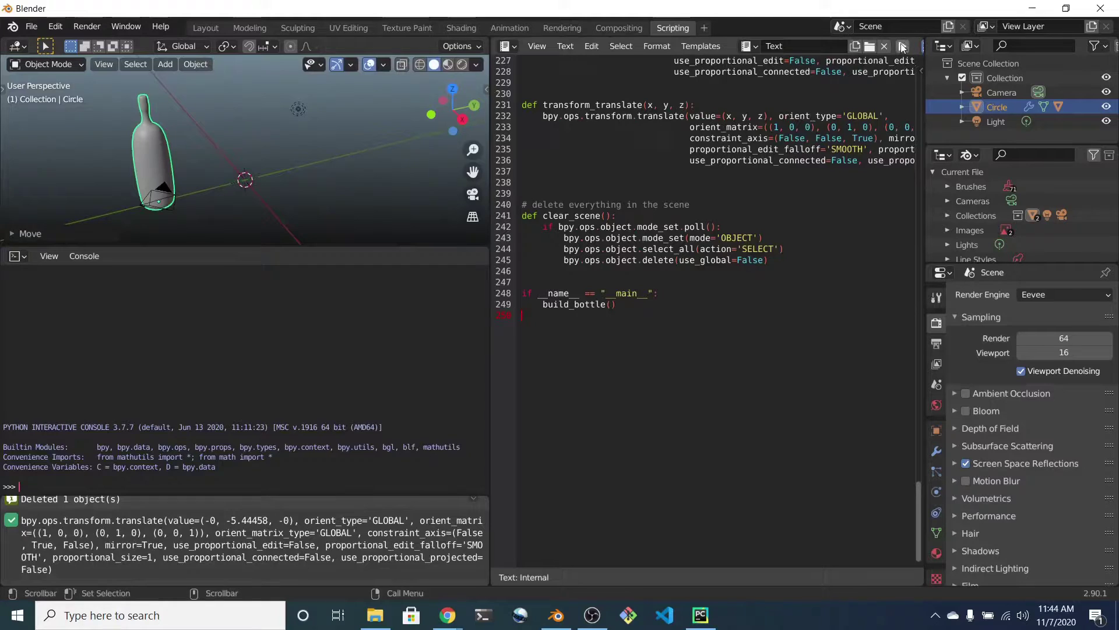
pyautogui.click(903, 46)
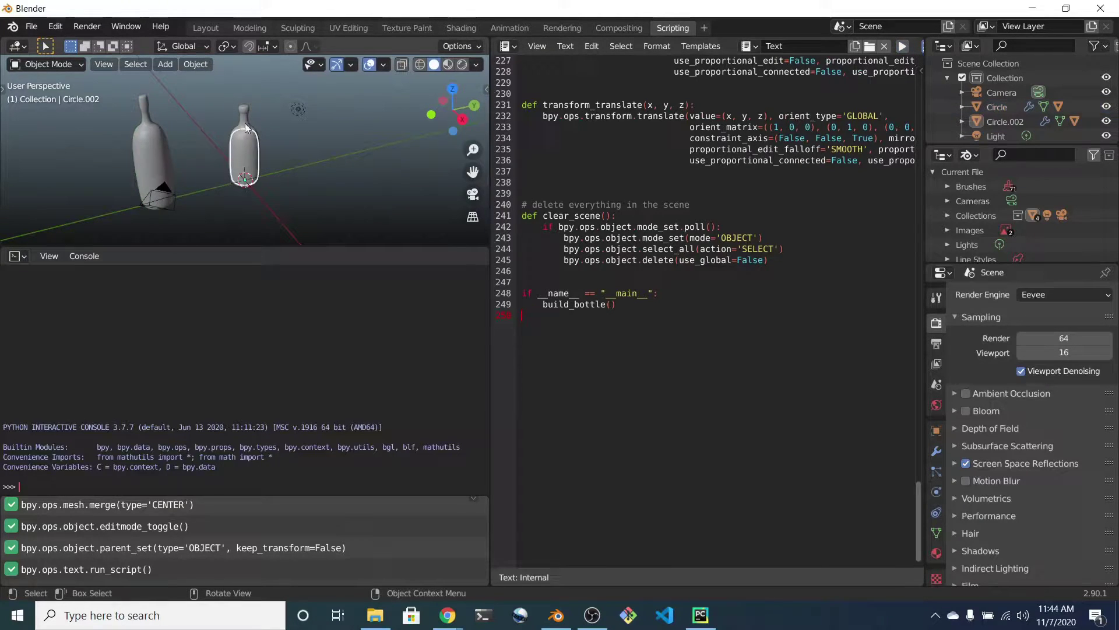
pyautogui.click(240, 114)
pyautogui.press('g')
pyautogui.press('y')
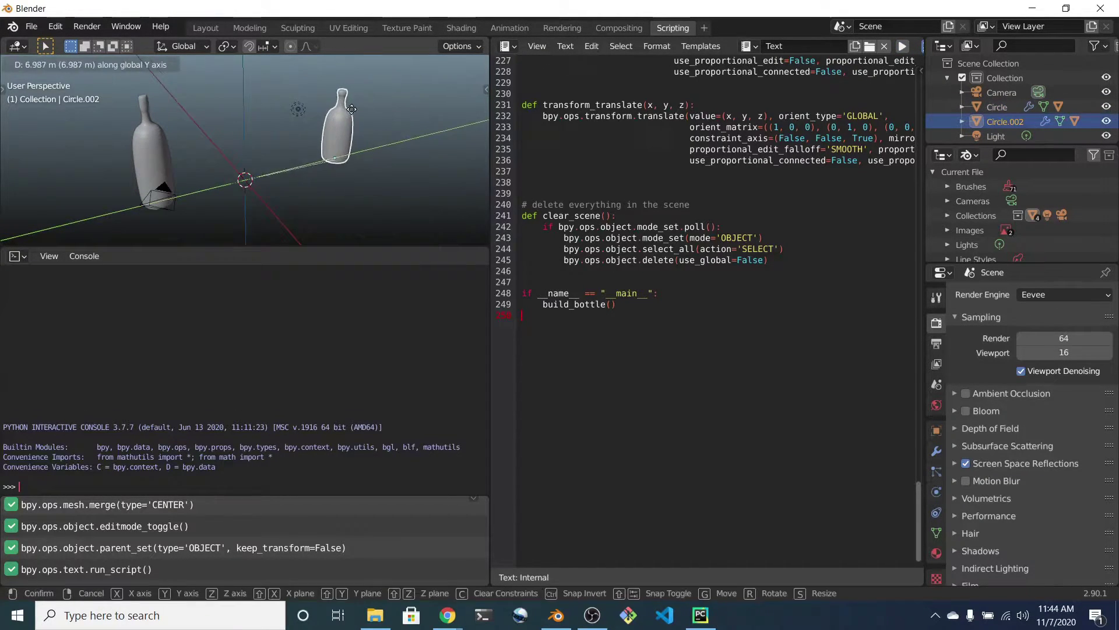
pyautogui.click(351, 108)
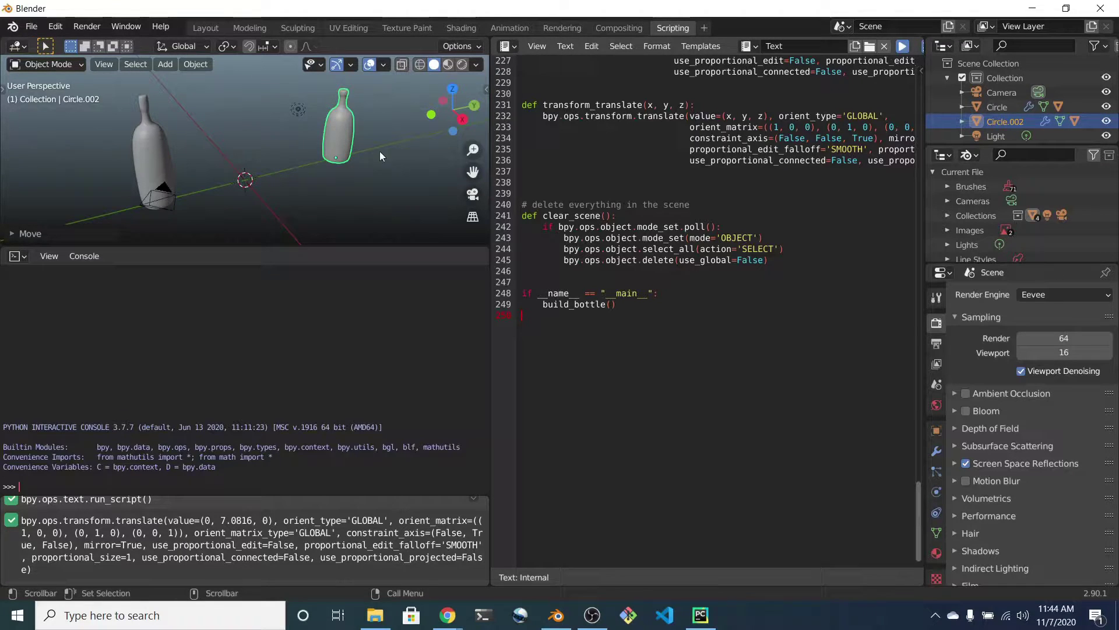
# Step: Generate a third bottle with Alt+P, shift it along Y, and generate a fourth
pyautogui.hotkey('alt', 'p')
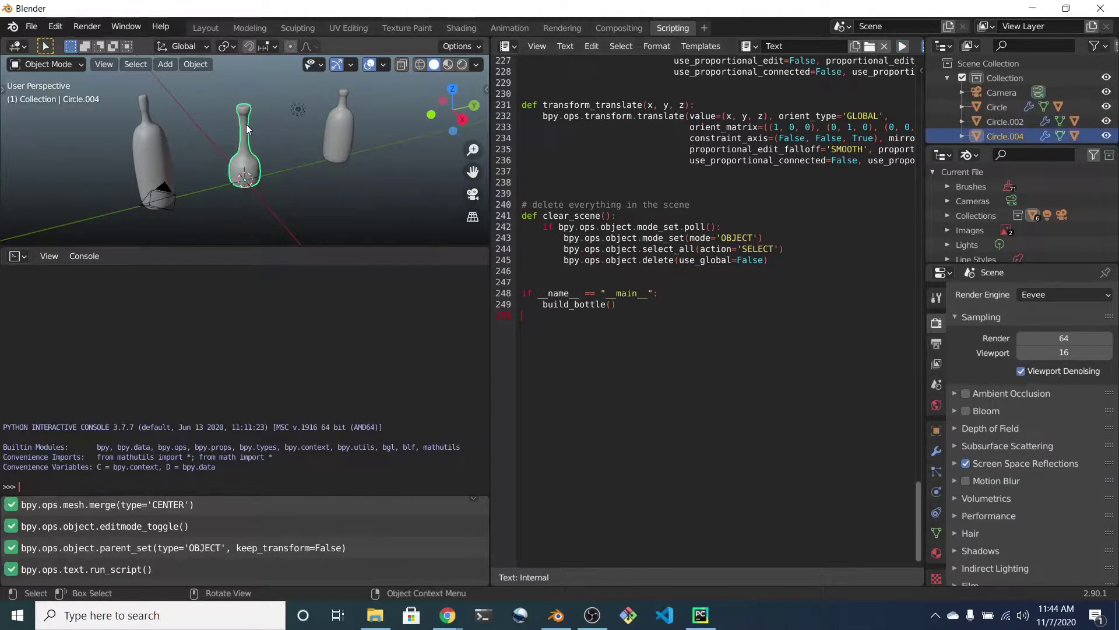
pyautogui.press('g')
pyautogui.press('y')
pyautogui.click(349, 114)
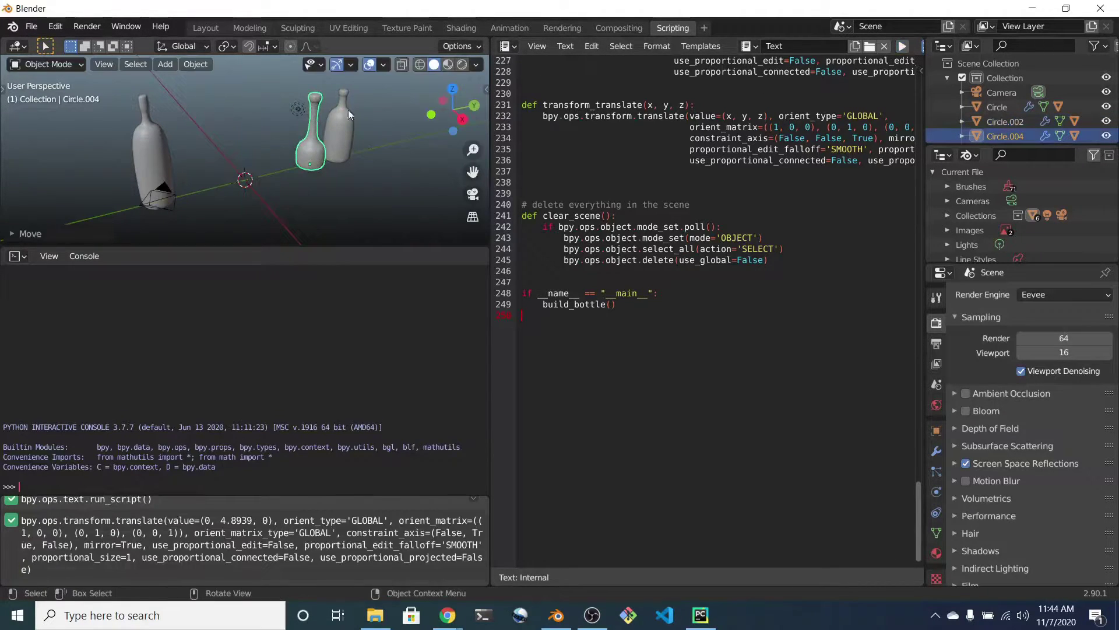
pyautogui.click(904, 49)
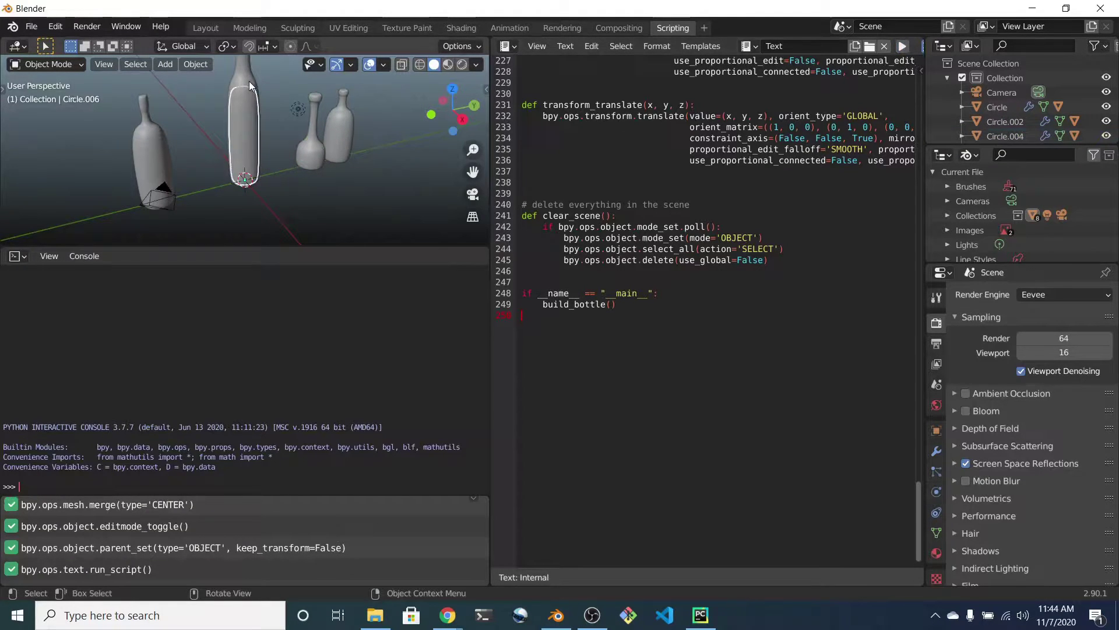
pyautogui.scroll(-3, 262, 105)
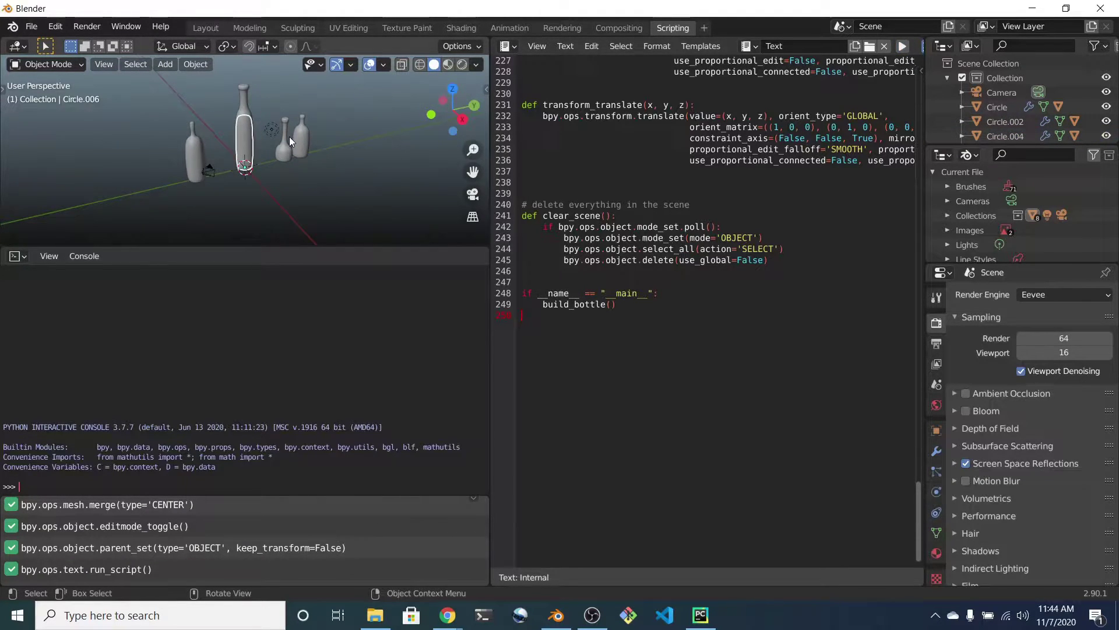
# Step: Switch the viewport to Material Preview and orbit around the red glass bottles
pyautogui.press('z')
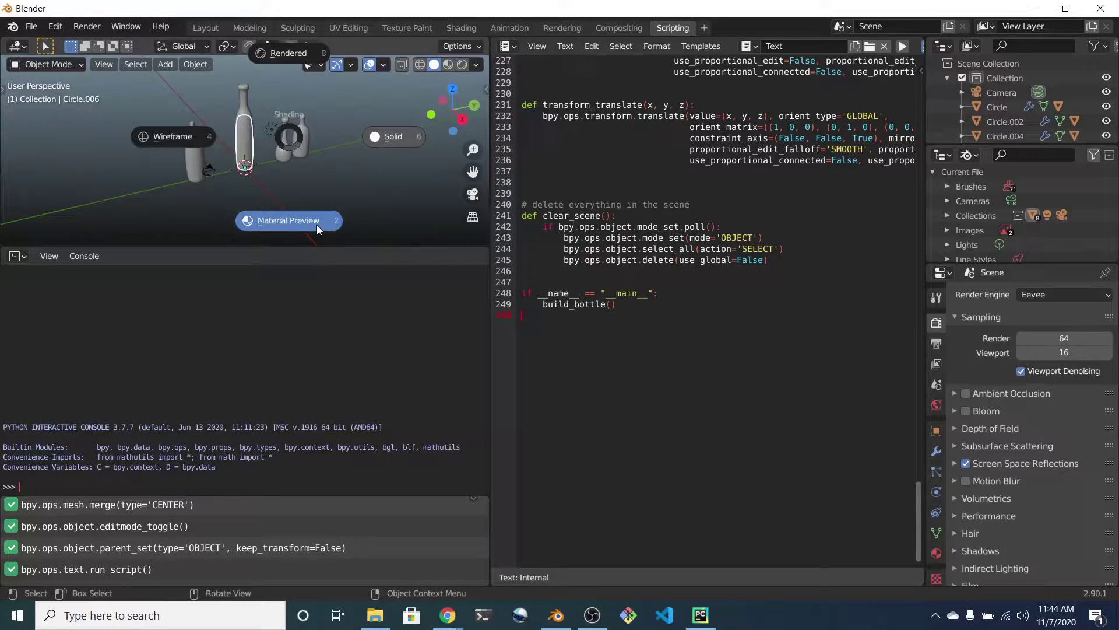
pyautogui.click(317, 225)
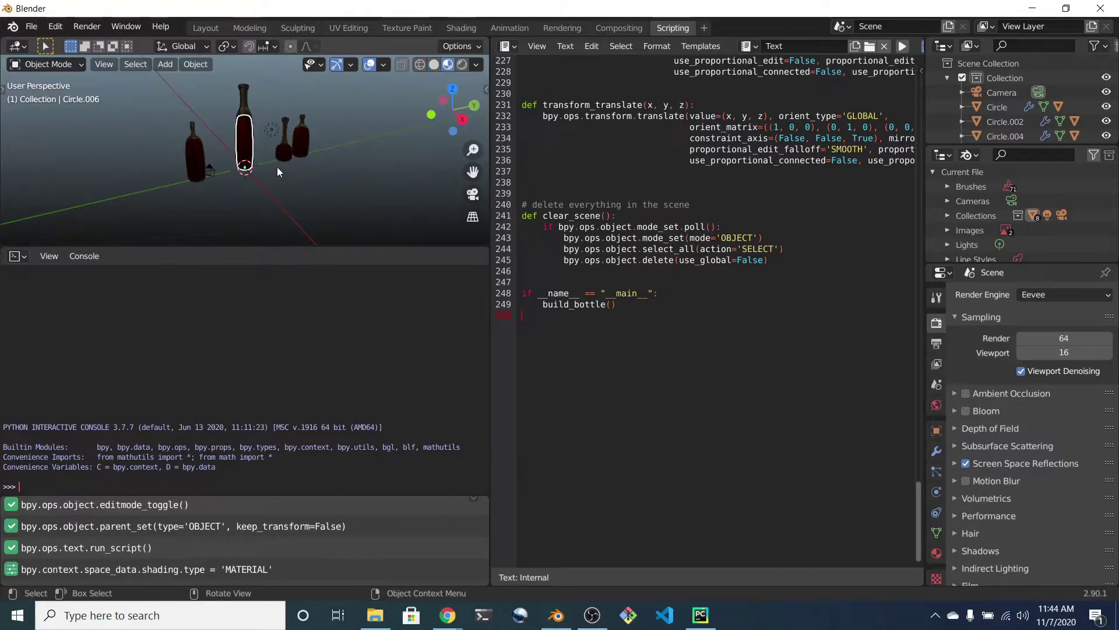
pyautogui.scroll(3, 277, 166)
pyautogui.moveTo(290, 166)
pyautogui.mouseDown(button='middle')
pyautogui.moveTo(195, 134)
pyautogui.moveTo(53, 133)
pyautogui.moveTo(471, 149)
pyautogui.moveTo(37, 138)
pyautogui.moveTo(233, 235)
pyautogui.mouseUp(button='middle')
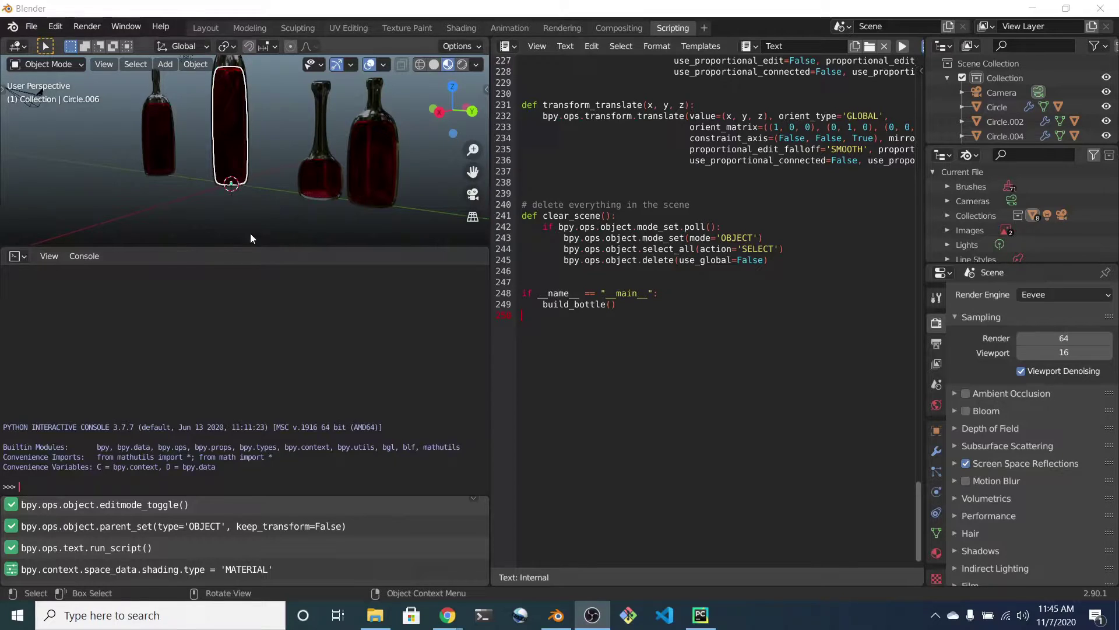
# Step: In the Layout workspace, return to Object Mode and delete all ten objects
pyautogui.click(249, 27)
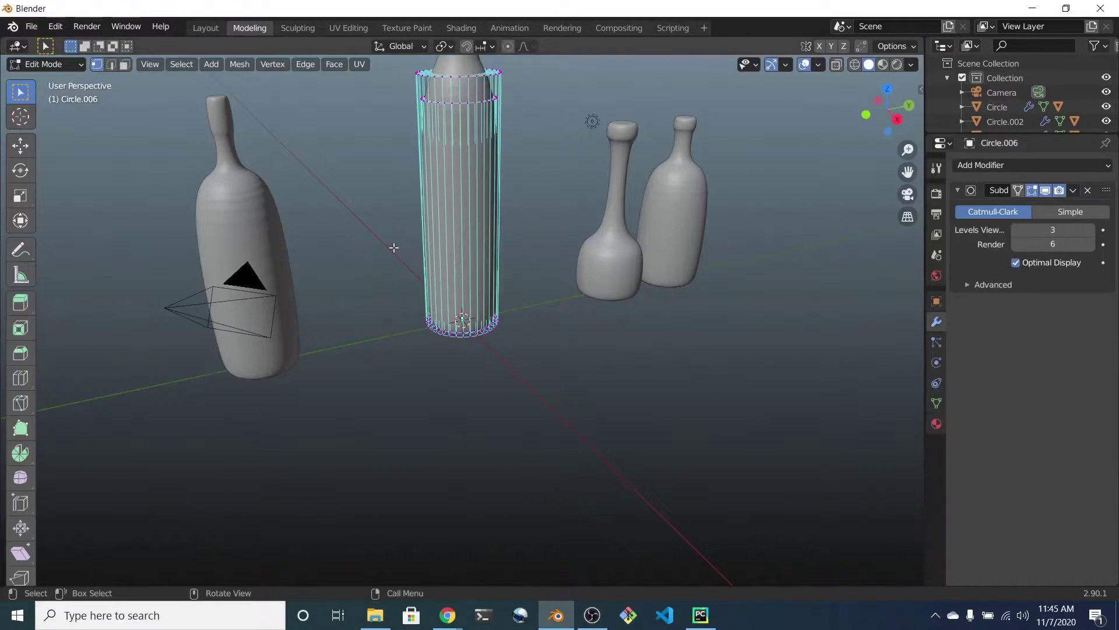
pyautogui.scroll(-2, 386, 241)
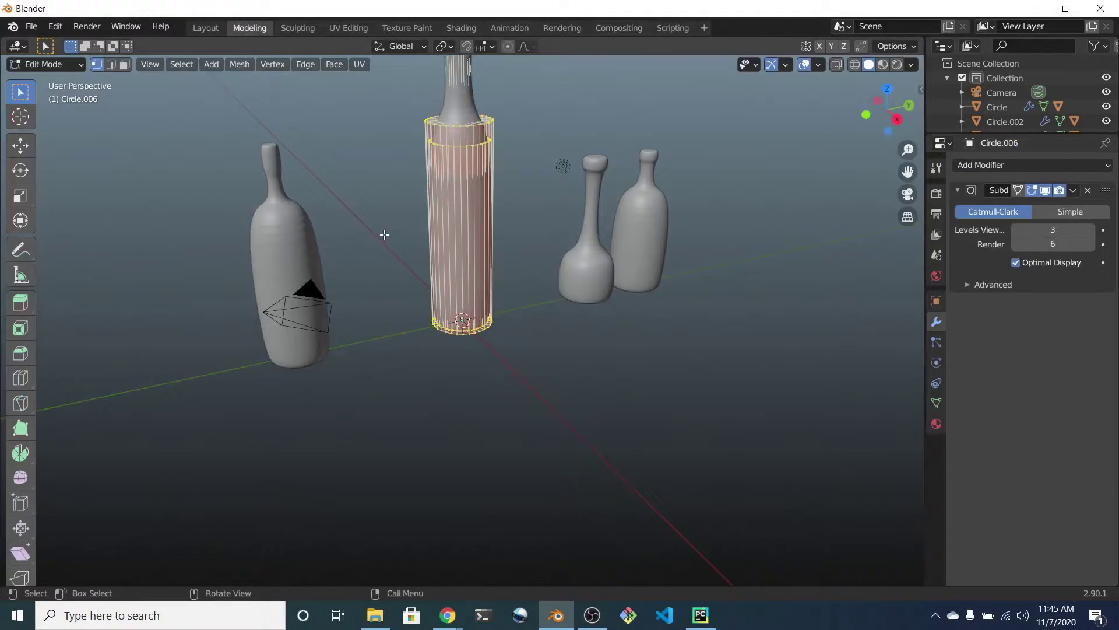
pyautogui.press('Tab')
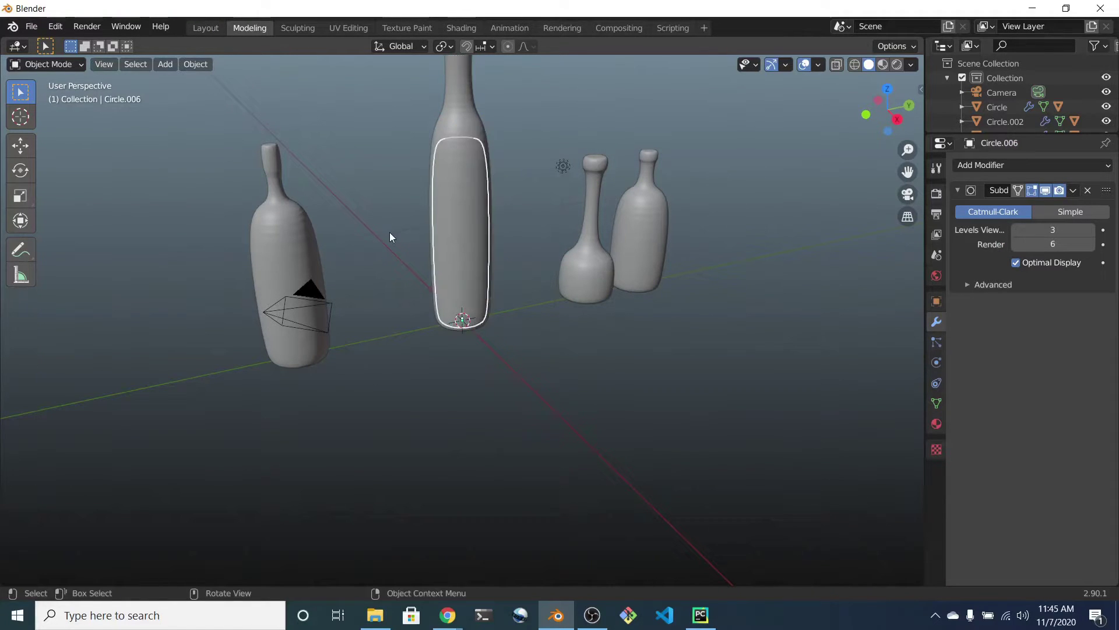
pyautogui.press('a')
pyautogui.press('Delete')
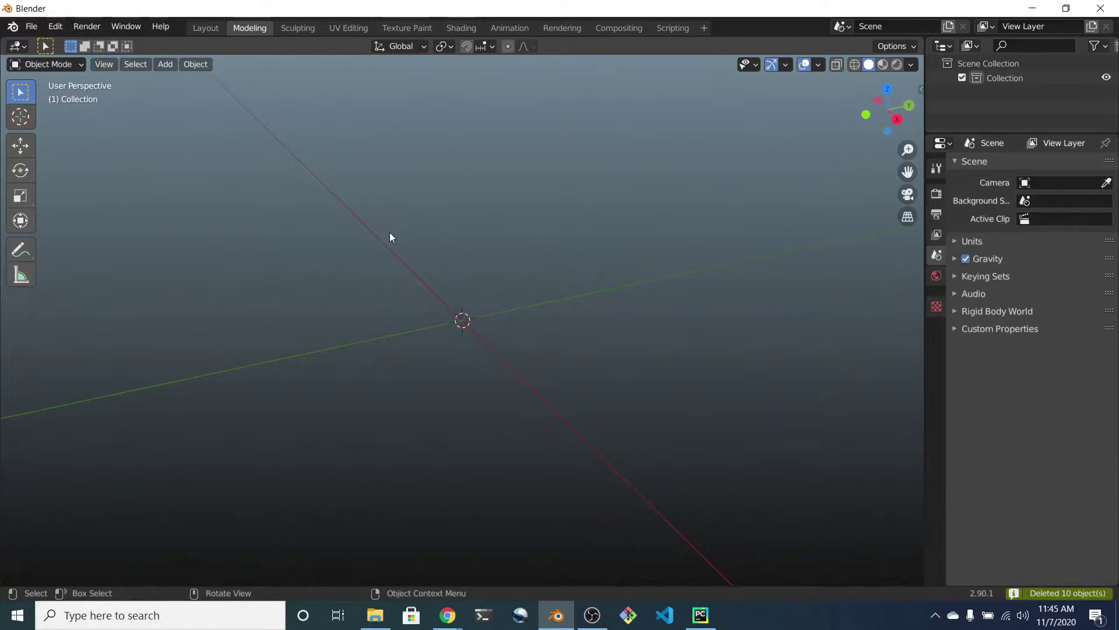
# Step: Add a circle mesh at the origin, scale it up, and enter Edit Mode
pyautogui.click(163, 64)
pyautogui.moveTo(185, 80)
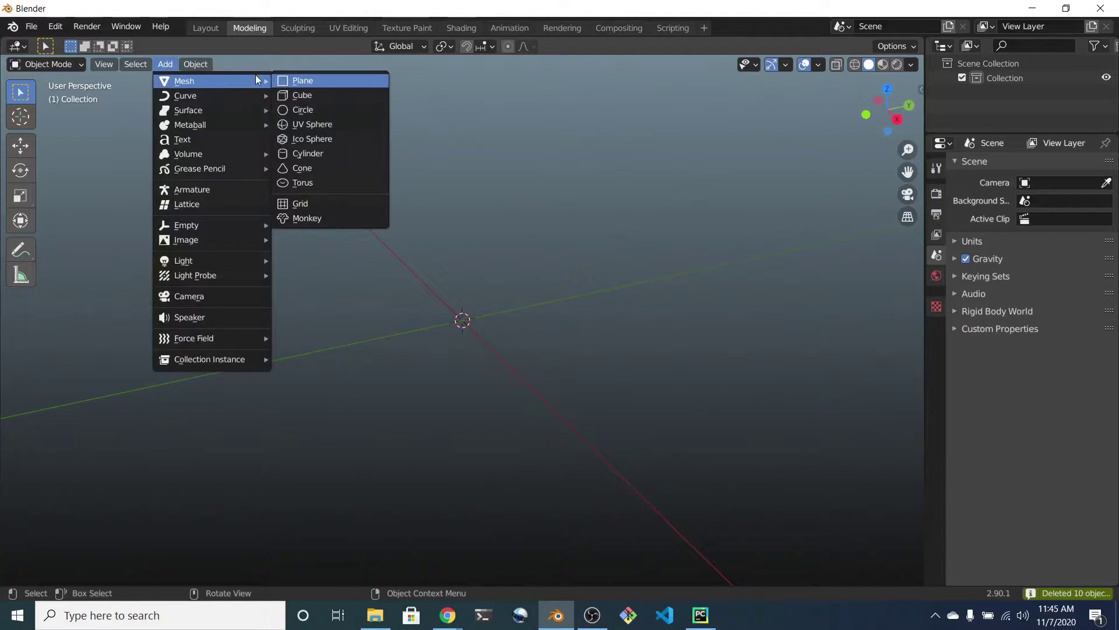
pyautogui.click(312, 108)
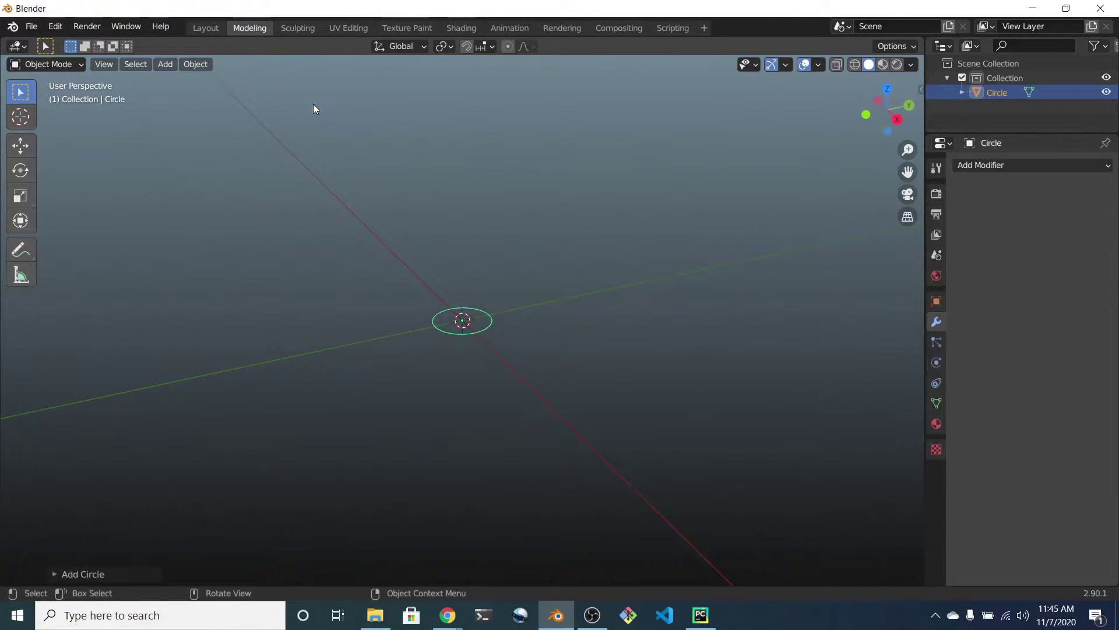
pyautogui.press('s')
pyautogui.click(492, 335)
pyautogui.press('Tab')
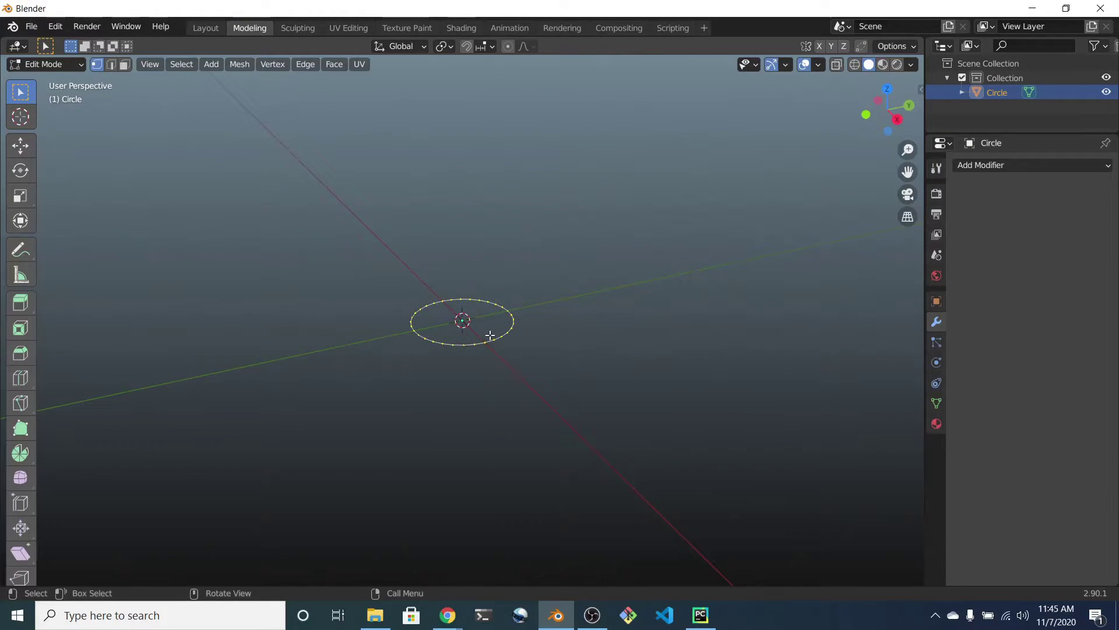
# Step: Extrude the circle straight up in five sections into a tall ringed cylinder
pyautogui.press('e')
pyautogui.press('z')
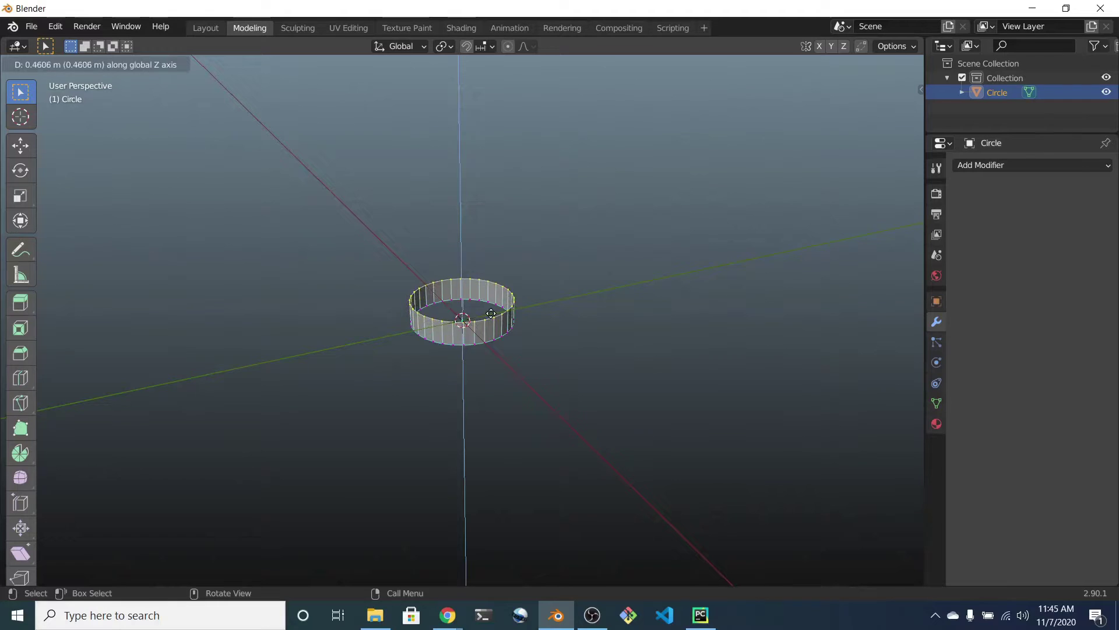
pyautogui.click(491, 313)
pyautogui.press('e')
pyautogui.press('z')
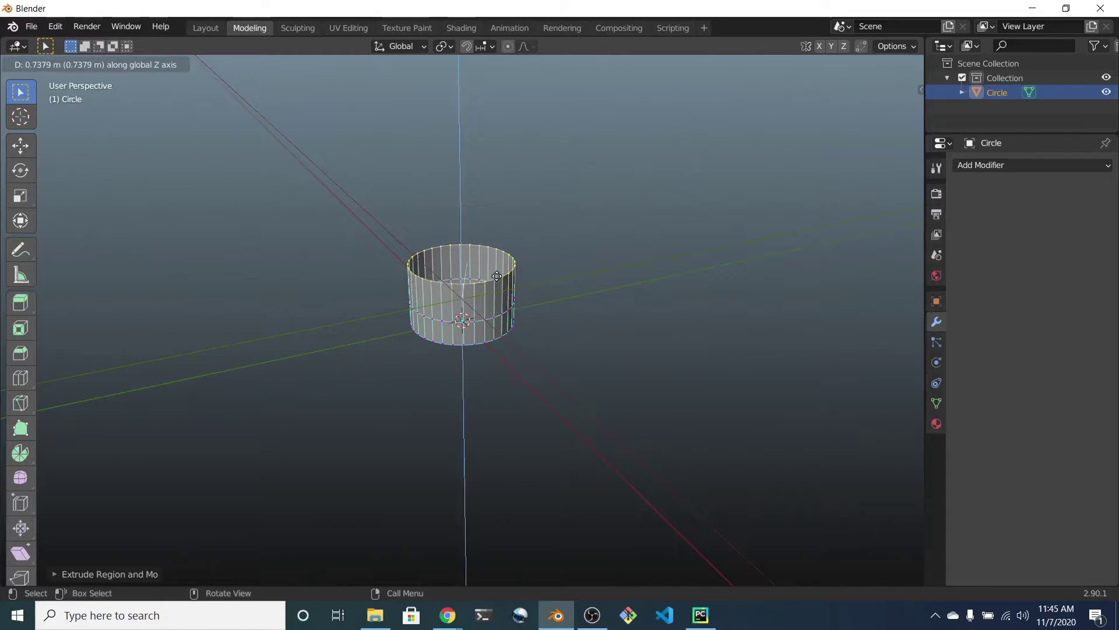
pyautogui.click(497, 275)
pyautogui.press('e')
pyautogui.press('z')
pyautogui.click(496, 232)
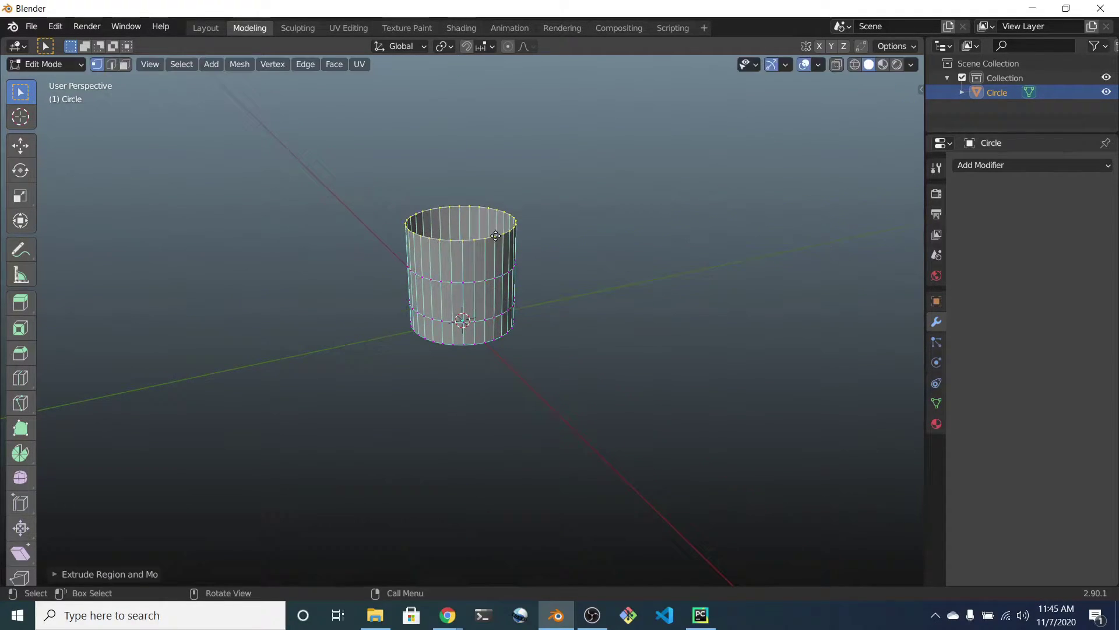
pyautogui.press('e')
pyautogui.press('z')
pyautogui.click(497, 162)
pyautogui.press('e')
pyautogui.press('z')
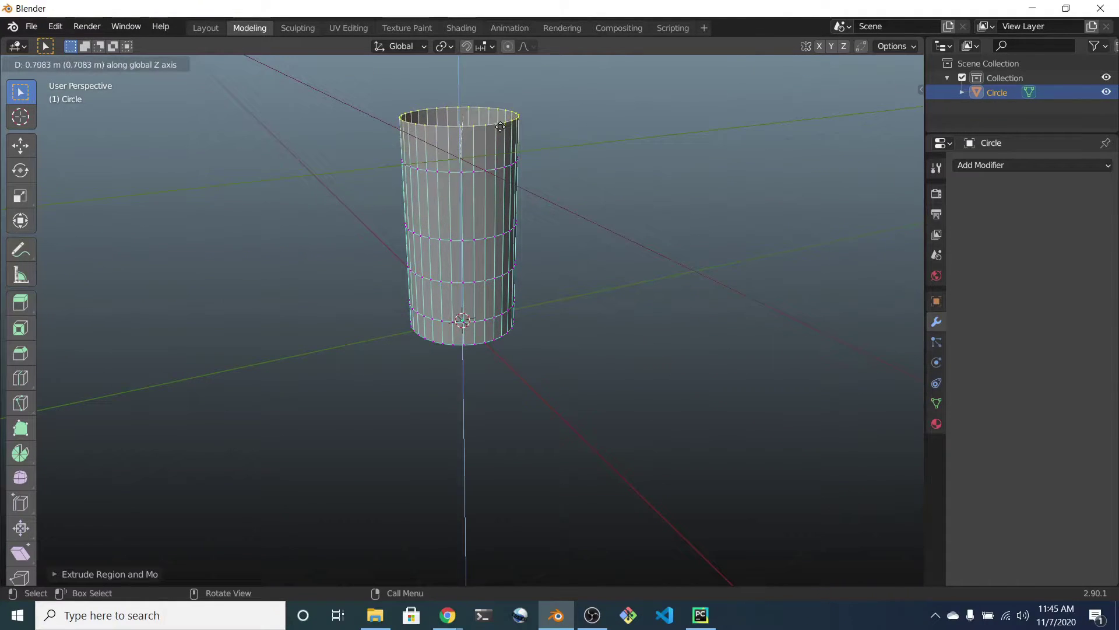
pyautogui.click(499, 115)
# Step: Inset a narrower ring at the top of the cylinder to form a rim
pyautogui.press('e')
pyautogui.press('z')
pyautogui.rightClick(542, 136)
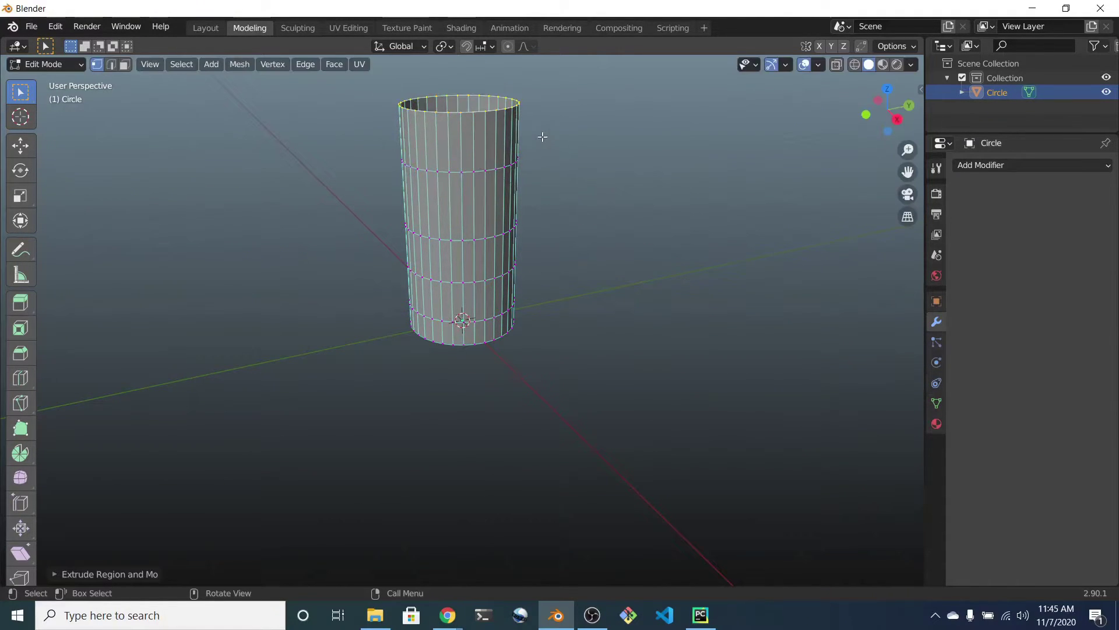
pyautogui.press('s')
pyautogui.click(562, 135)
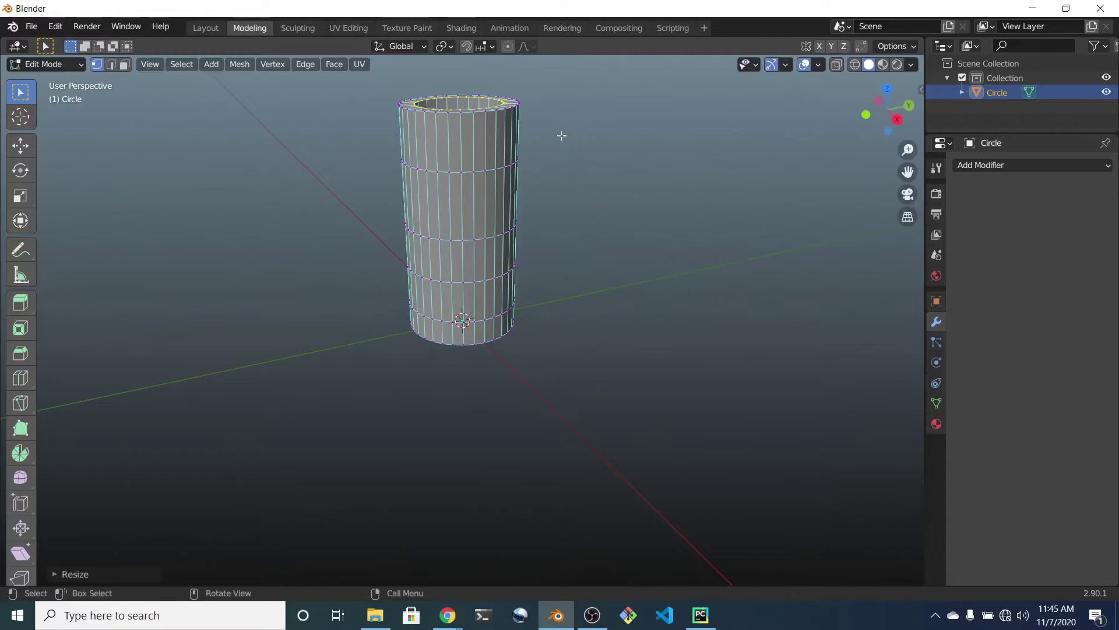
pyautogui.scroll(2, 600, 159)
# Step: Raise the top ring into a shoulder, then lift it slightly above the shoulder
pyautogui.press('KP_Decimal')
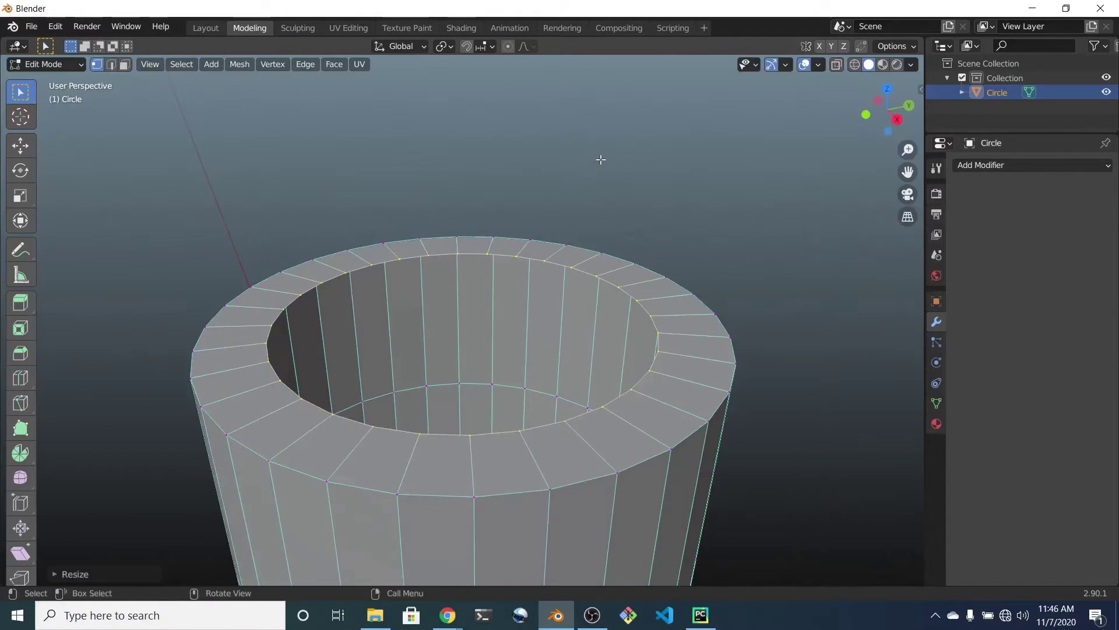
pyautogui.scroll(-2, 602, 228)
pyautogui.scroll(-2, 603, 228)
pyautogui.press('g')
pyautogui.press('z')
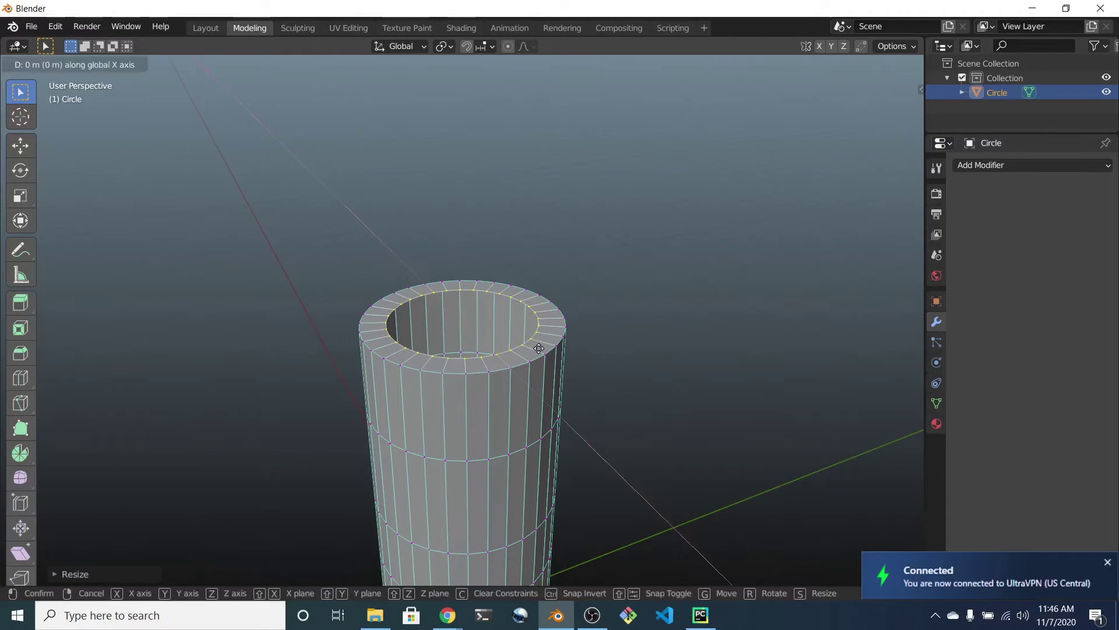
pyautogui.click(543, 311)
pyautogui.scroll(-1, 540, 315)
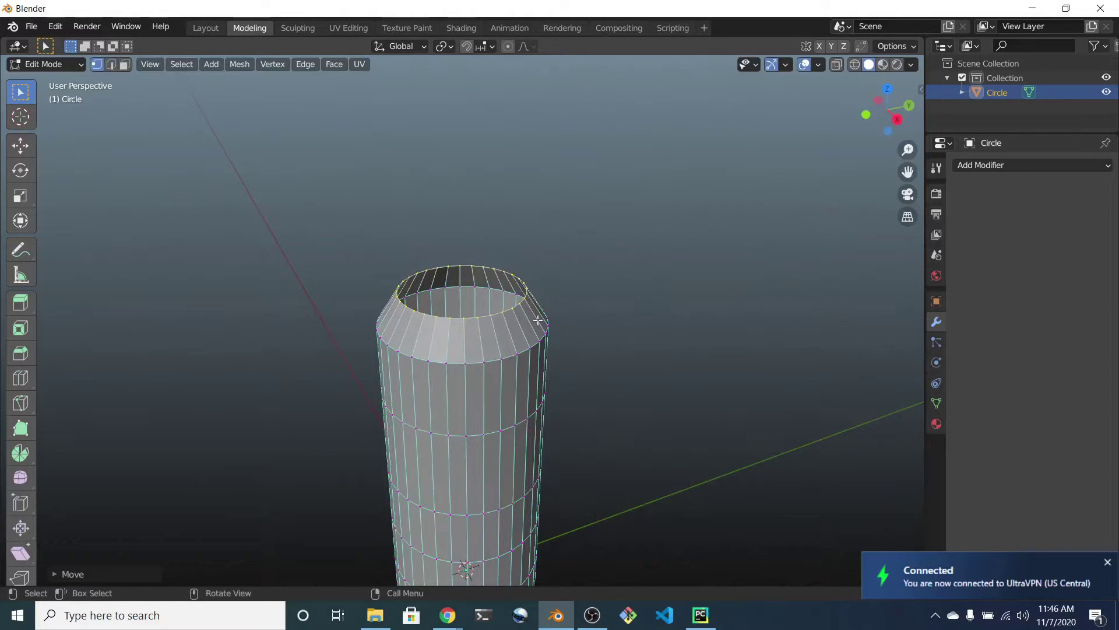
pyautogui.press('g')
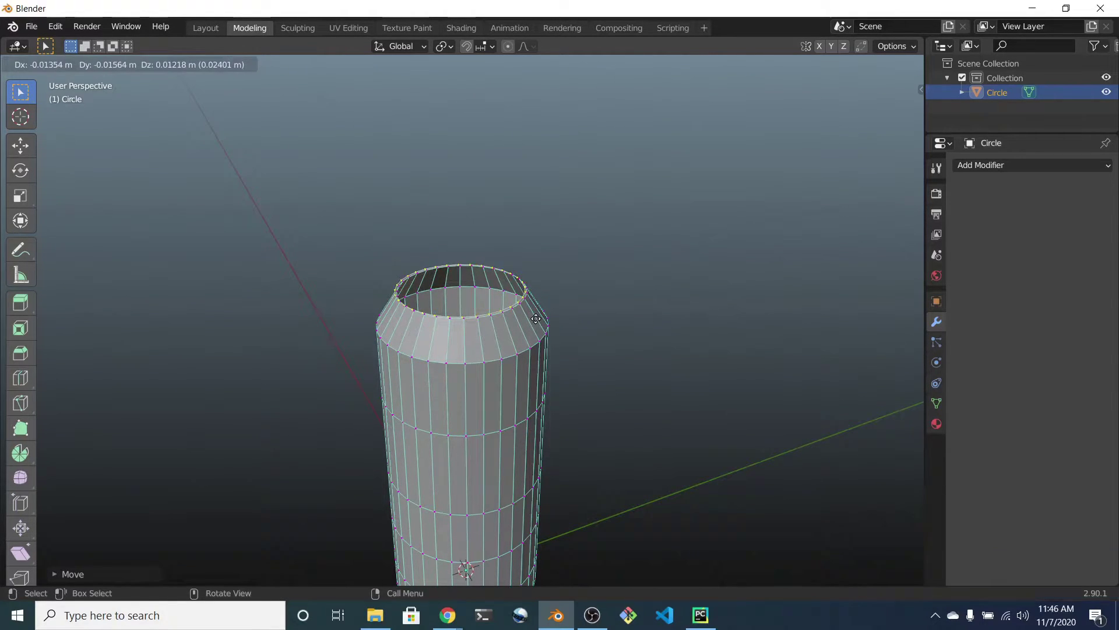
pyautogui.press('z')
pyautogui.click(545, 283)
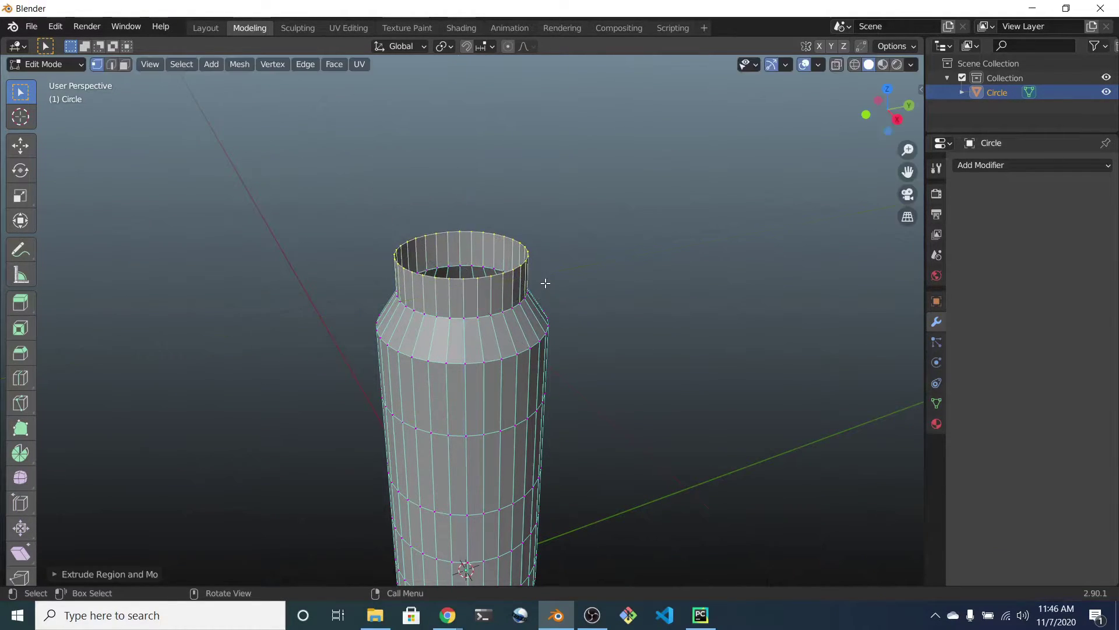
# Step: Shrink the top ring evenly into the narrow bottle opening
pyautogui.rightClick(665, 328)
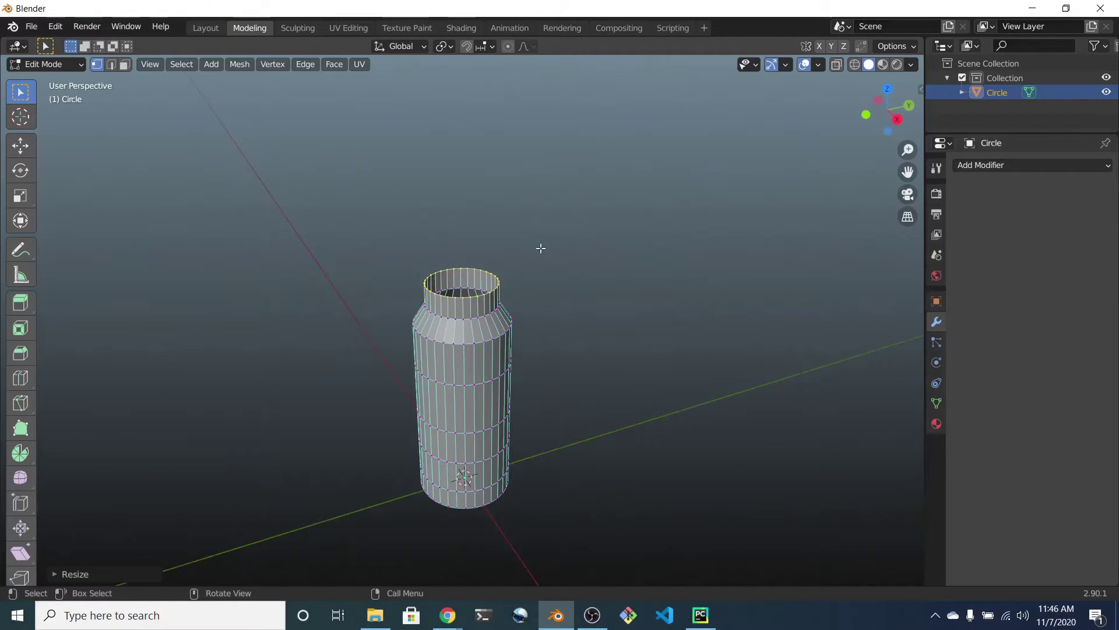
pyautogui.press('s')
pyautogui.press('y')
pyautogui.press('Escape')
pyautogui.press('s')
pyautogui.click(512, 253)
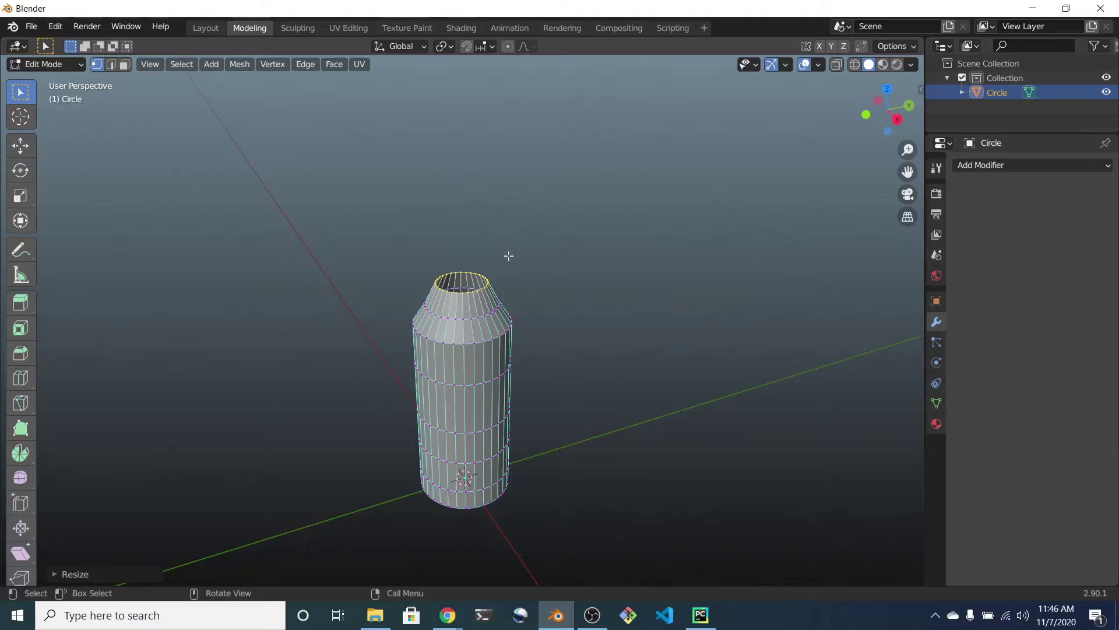
# Step: Extrude the neck upward in two sections and widen its top ring into a lip
pyautogui.press('e')
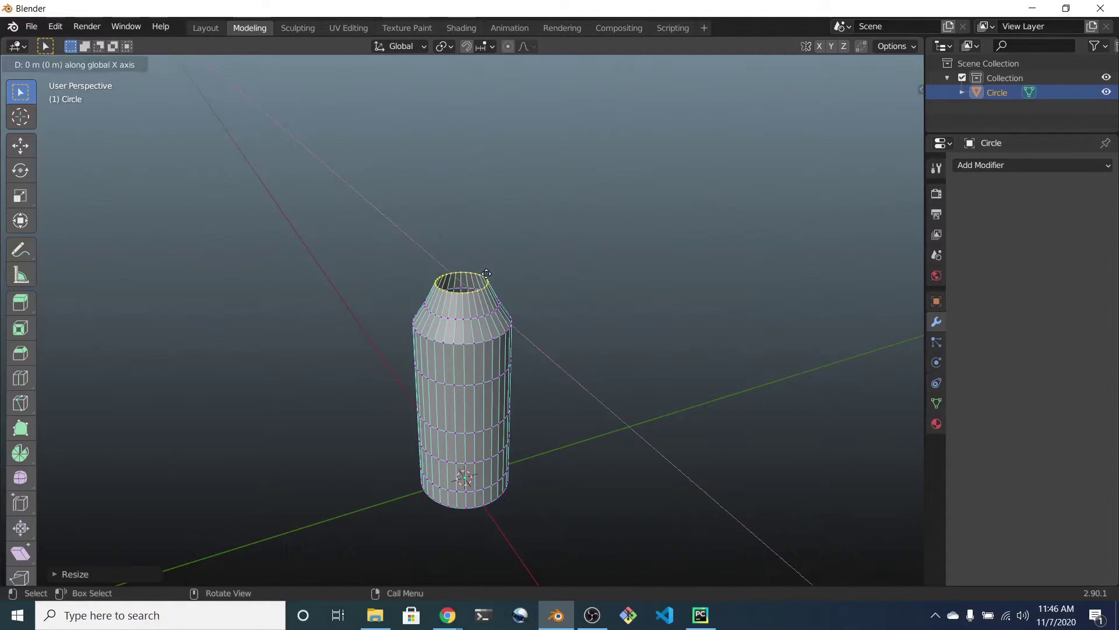
pyautogui.press('z')
pyautogui.click(488, 187)
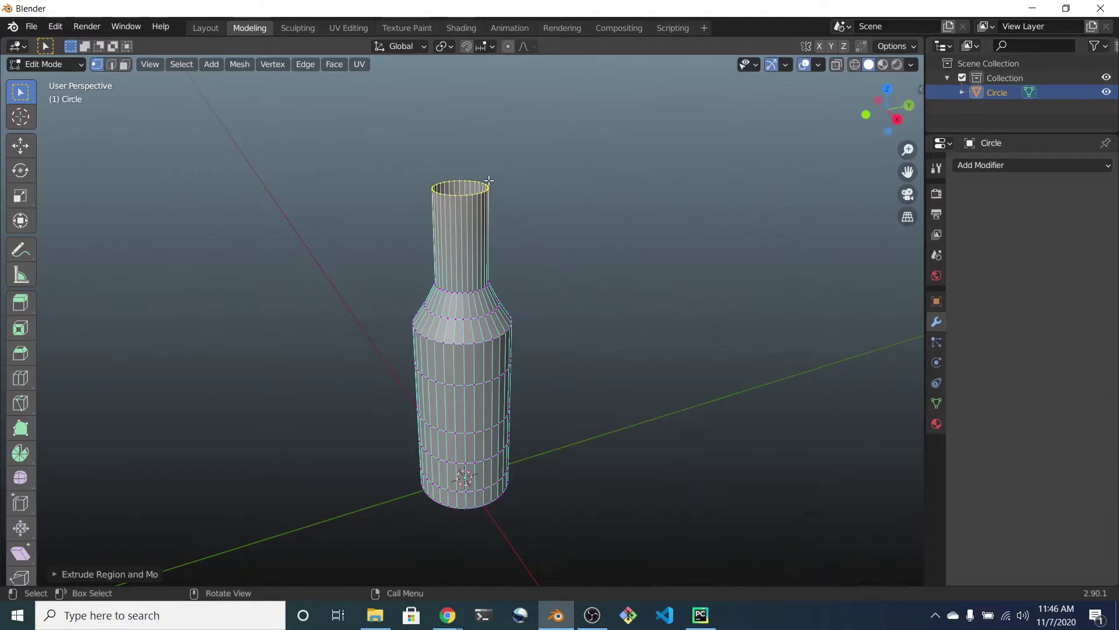
pyautogui.press('e')
pyautogui.press('z')
pyautogui.click(490, 182)
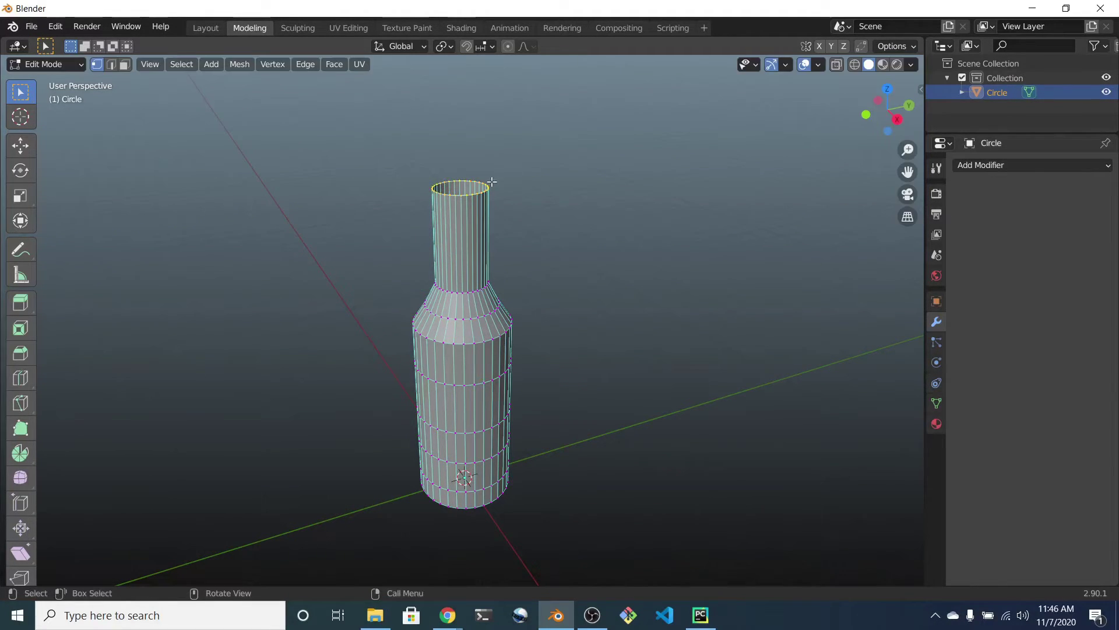
pyautogui.press('s')
pyautogui.click(505, 174)
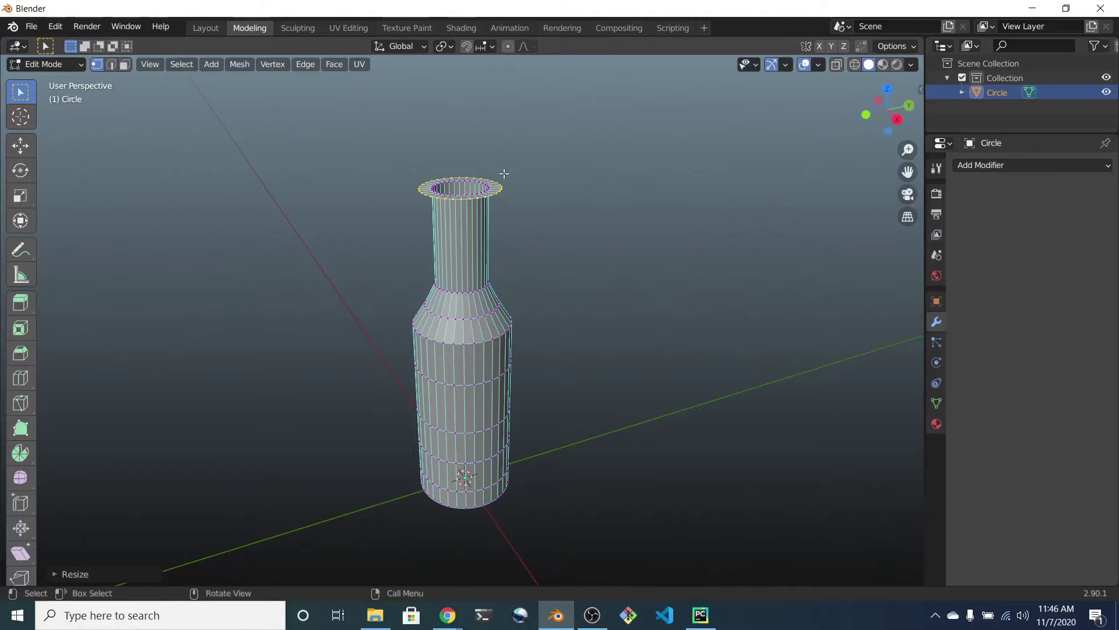
# Step: Raise the top ring and extrude a straight collar above it
pyautogui.press('g')
pyautogui.press('z')
pyautogui.click(503, 161)
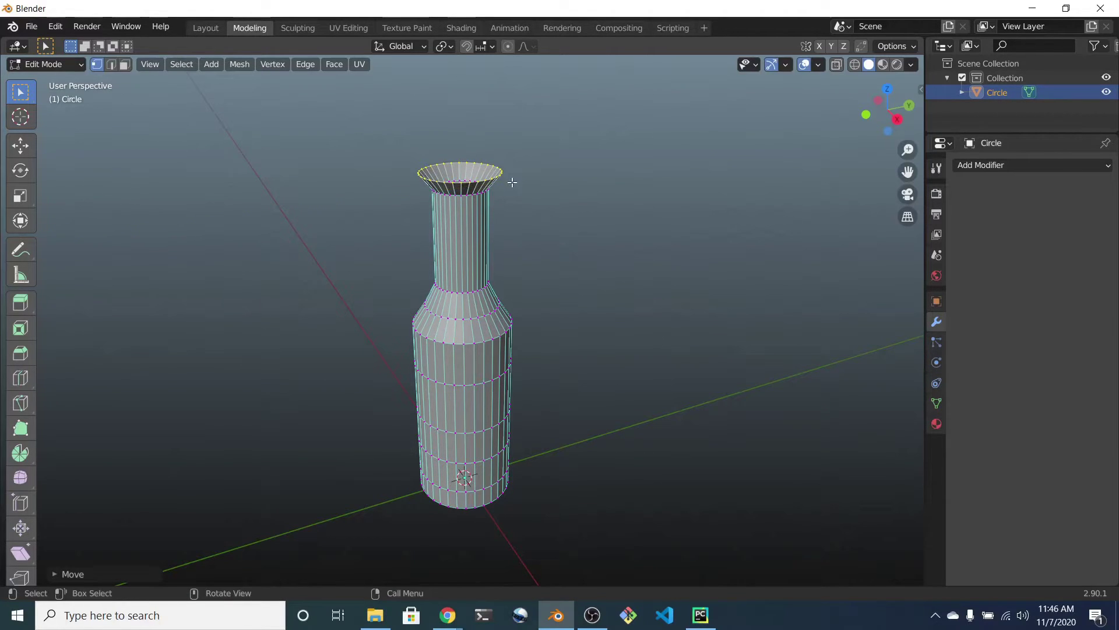
pyautogui.press('e')
pyautogui.press('z')
pyautogui.click(513, 149)
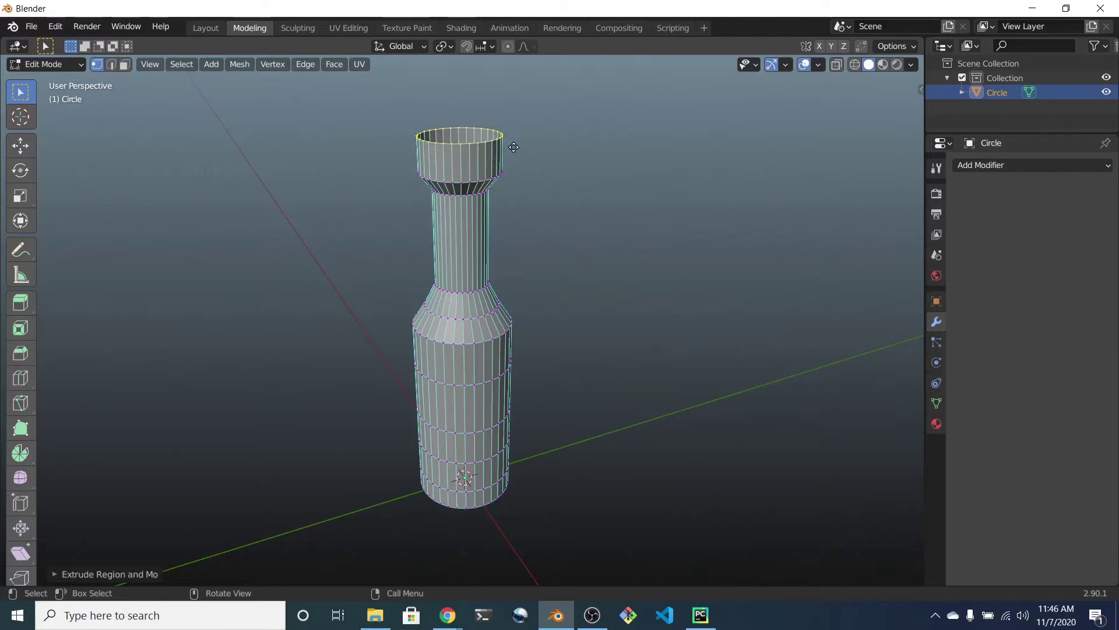
# Step: Inset a smaller ring at the top and sink it into the mouth
pyautogui.press('e')
pyautogui.rightClick(513, 147)
pyautogui.press('s')
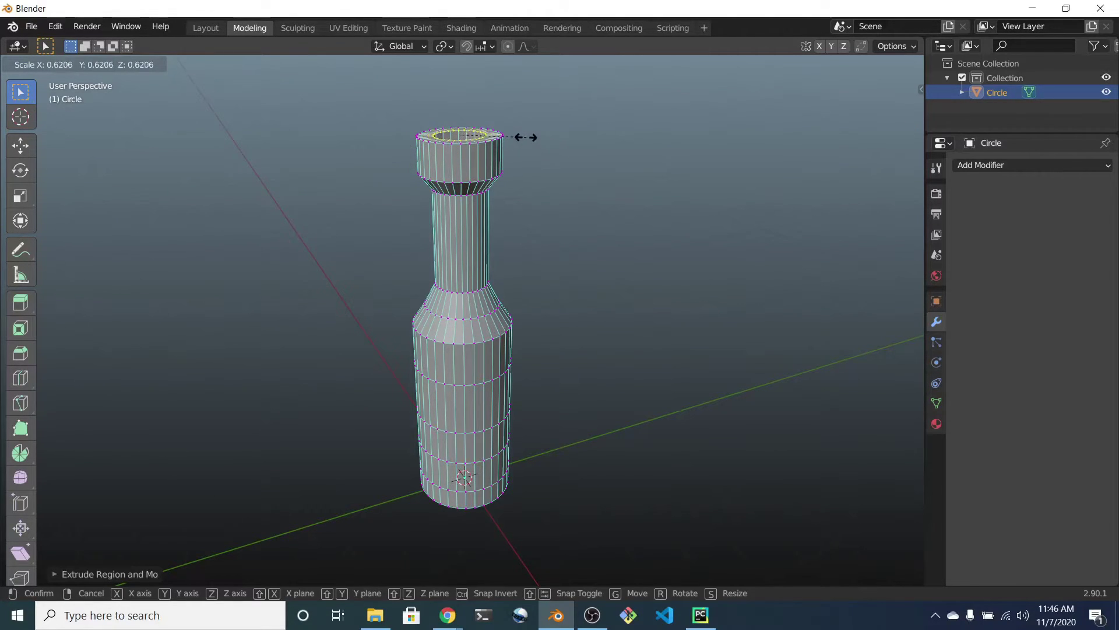
pyautogui.click(520, 138)
pyautogui.press('g')
pyautogui.press('z')
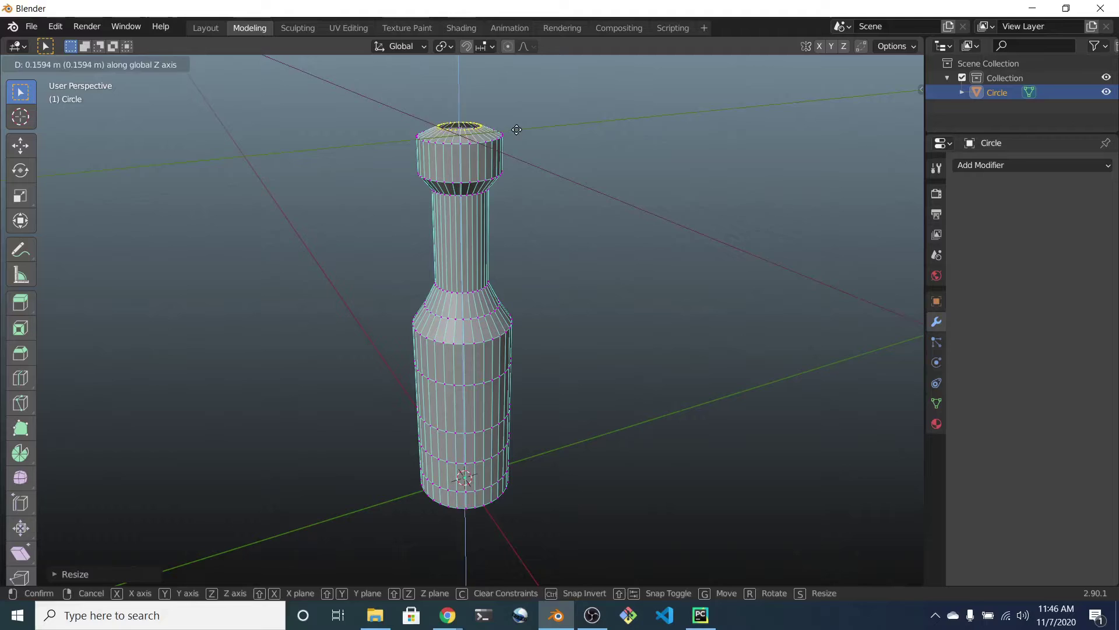
pyautogui.click(517, 129)
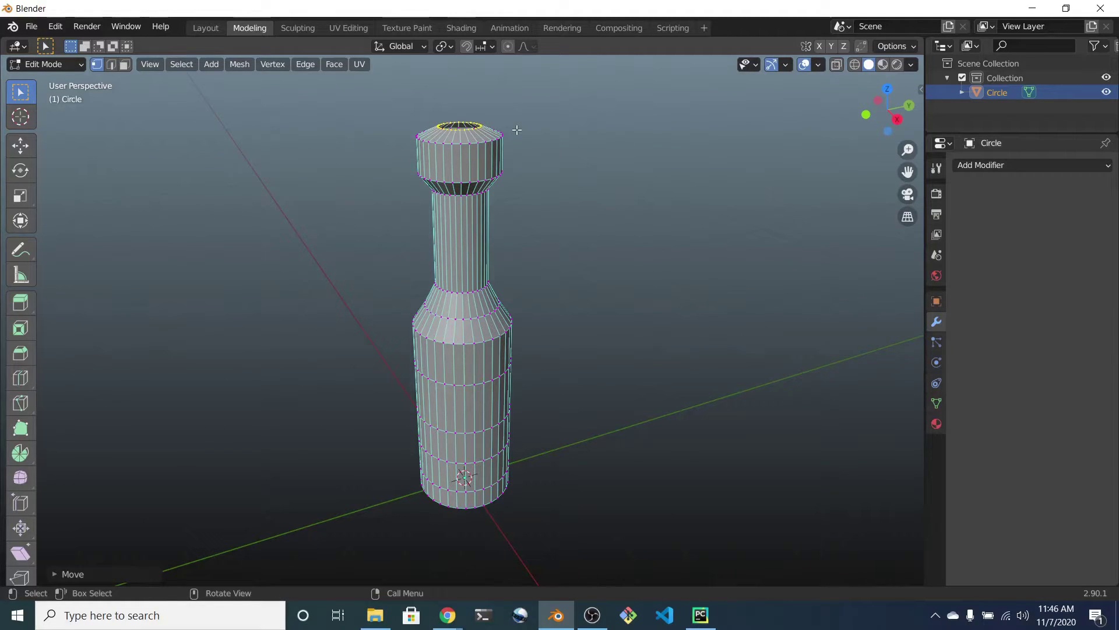
# Step: Merge the top ring At Center via F3 command search to close the mouth
pyautogui.press('F2')
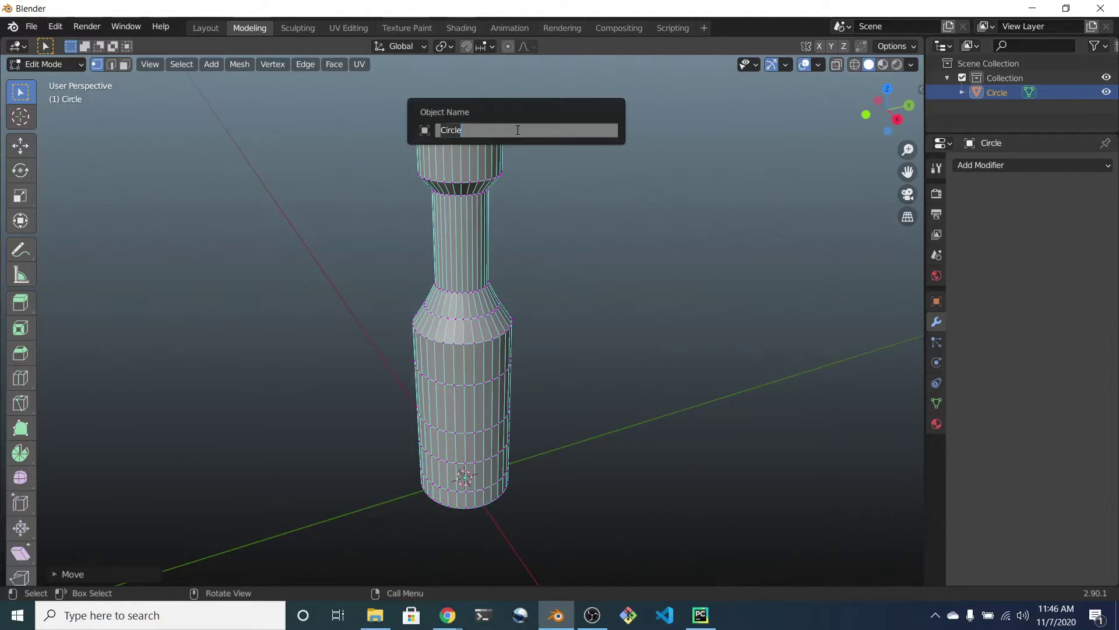
pyautogui.press('Escape')
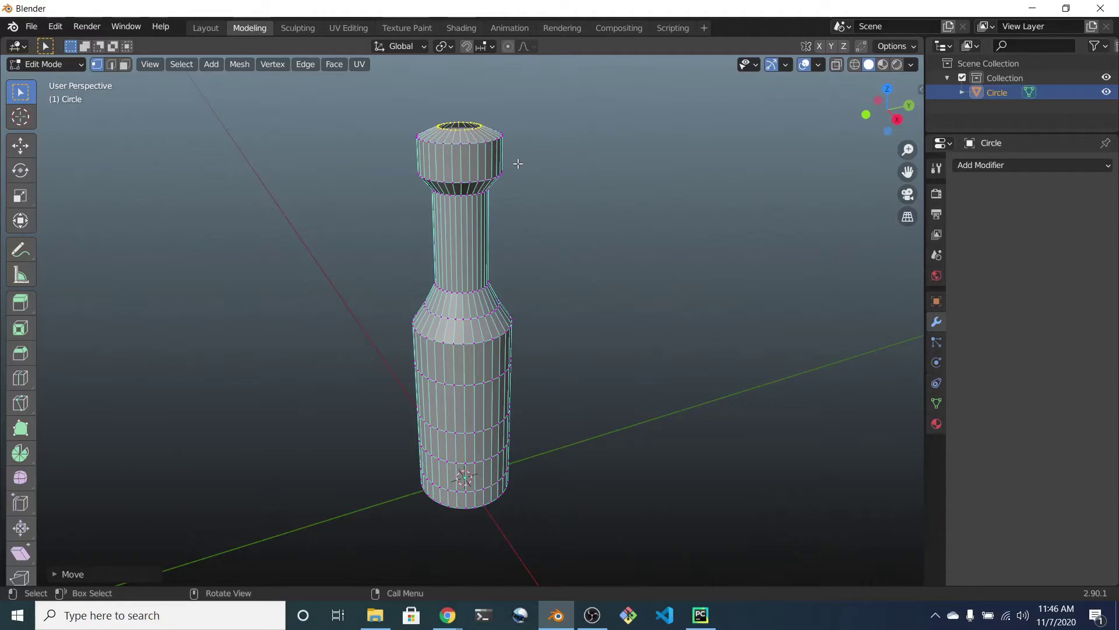
pyautogui.press('F3')
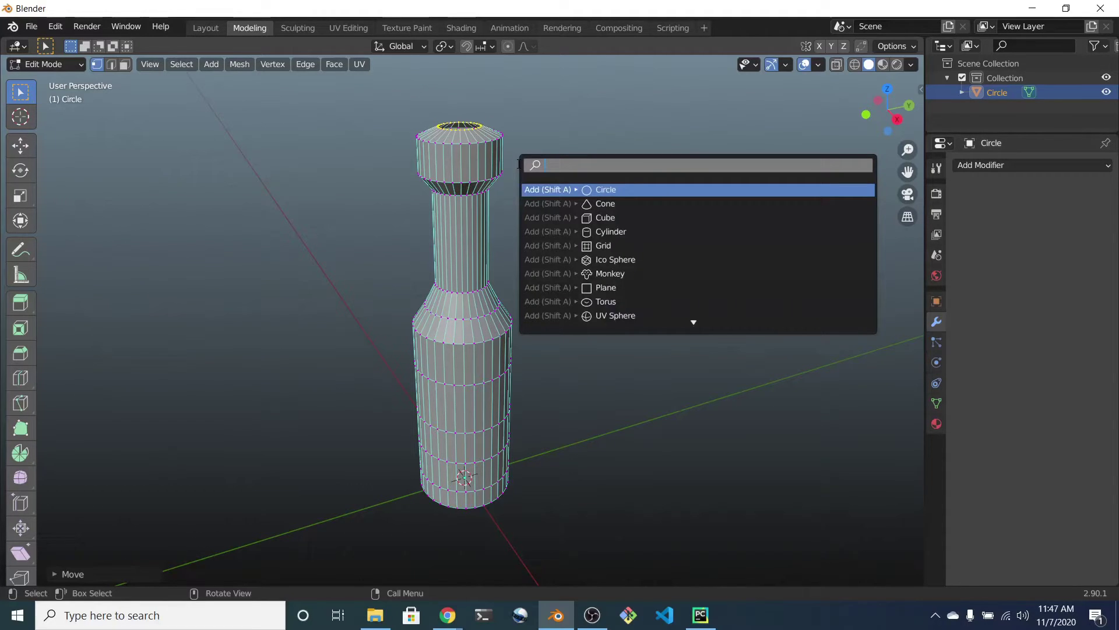
pyautogui.write('merge')
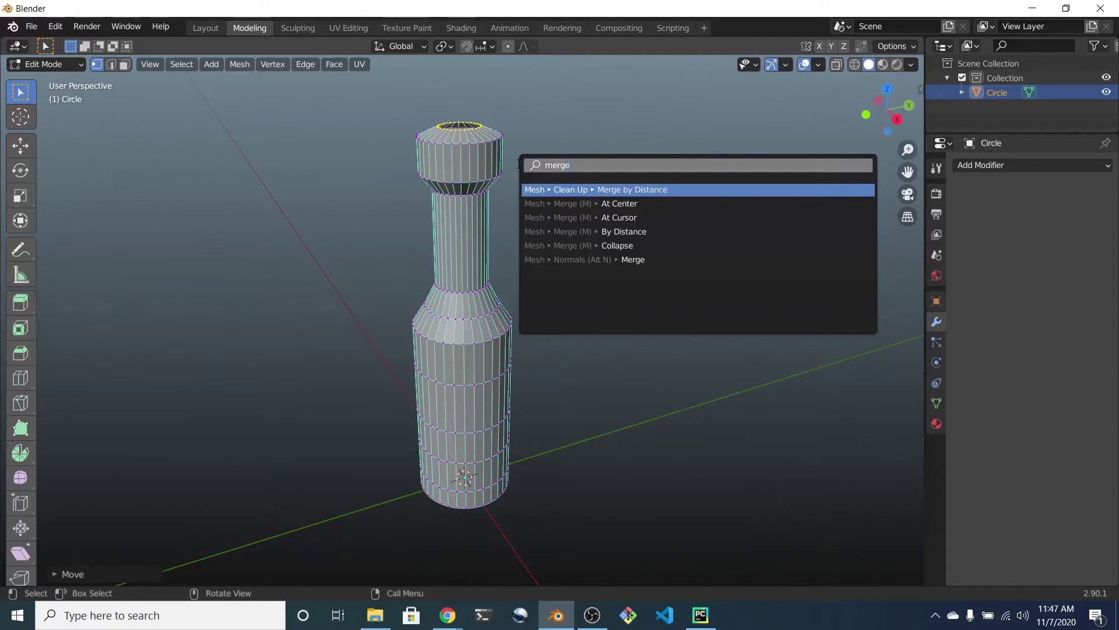
pyautogui.press('Down')
pyautogui.press('Return')
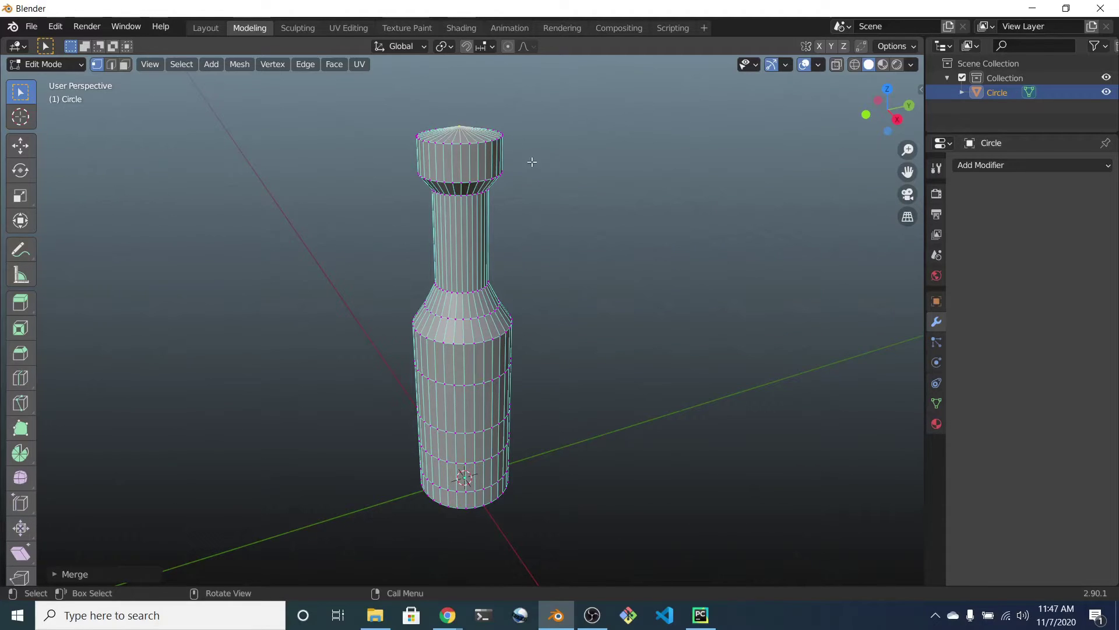
# Step: Switch to wireframe shading and box-select the bottle's bottom vertex ring
pyautogui.moveTo(640, 361)
pyautogui.mouseDown(button='middle')
pyautogui.moveTo(488, 395)
pyautogui.moveTo(549, 519)
pyautogui.moveTo(530, 364)
pyautogui.mouseUp(button='middle')
pyautogui.press('a')
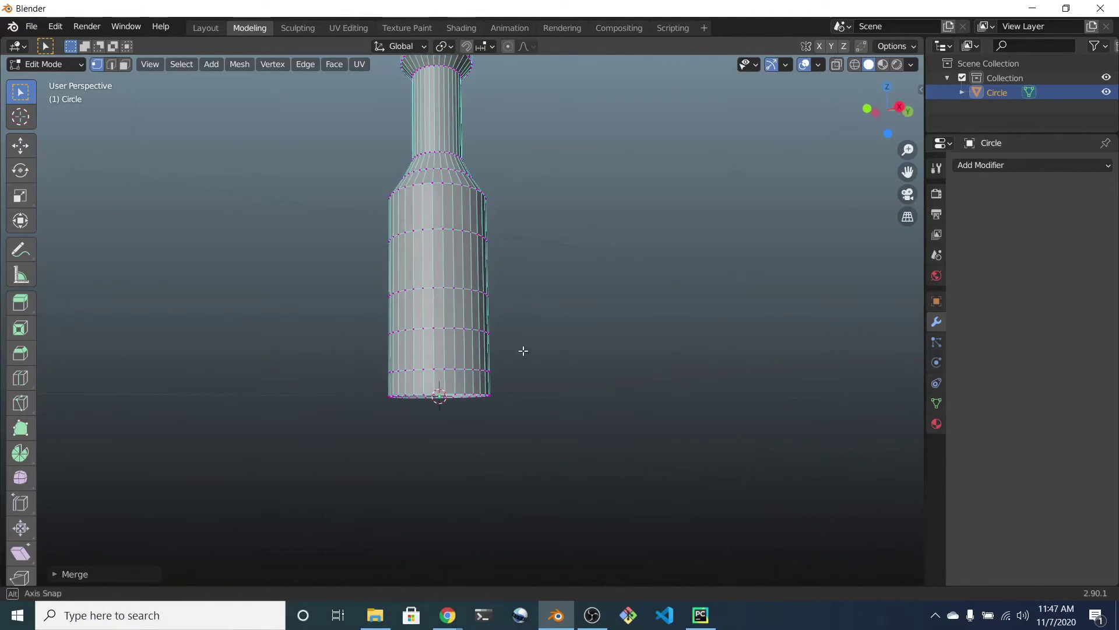
pyautogui.press('z')
pyautogui.click(426, 353)
pyautogui.moveTo(425, 354); pyautogui.dragTo(446, 411, button='middle')
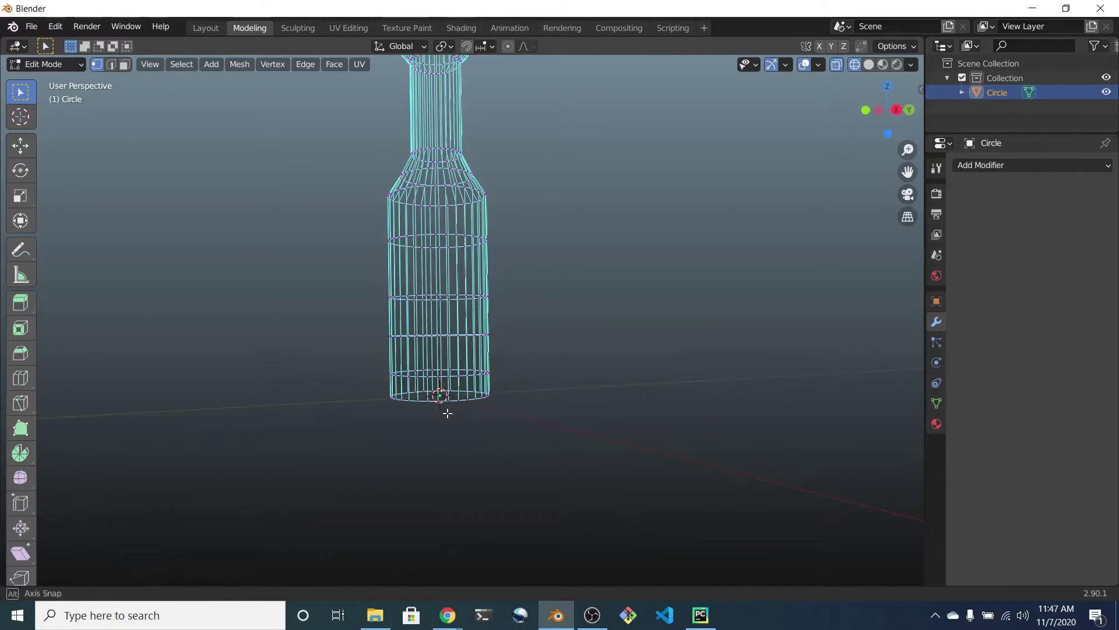
pyautogui.press('b')
pyautogui.moveTo(371, 385); pyautogui.dragTo(536, 445)
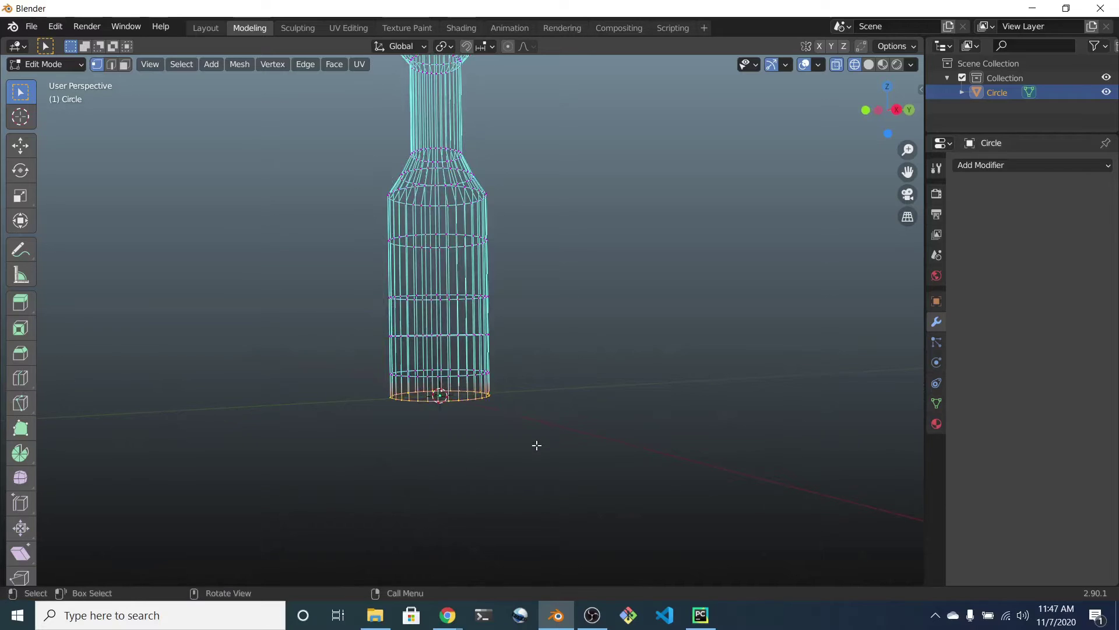
pyautogui.moveTo(537, 445)
pyautogui.mouseDown(button='middle')
pyautogui.moveTo(519, 432)
pyautogui.moveTo(565, 442)
pyautogui.mouseUp(button='middle')
pyautogui.scroll(5, 538, 441)
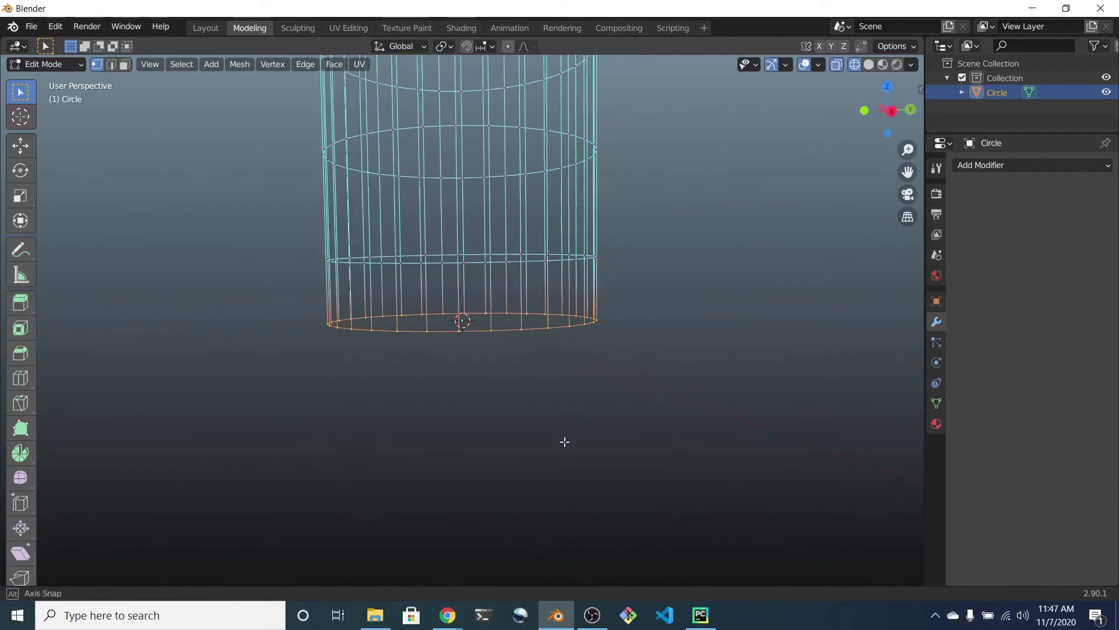
# Step: Extrude the bottom ring in place and scale it inward to form an inset base
pyautogui.press('e')
pyautogui.press('Escape')
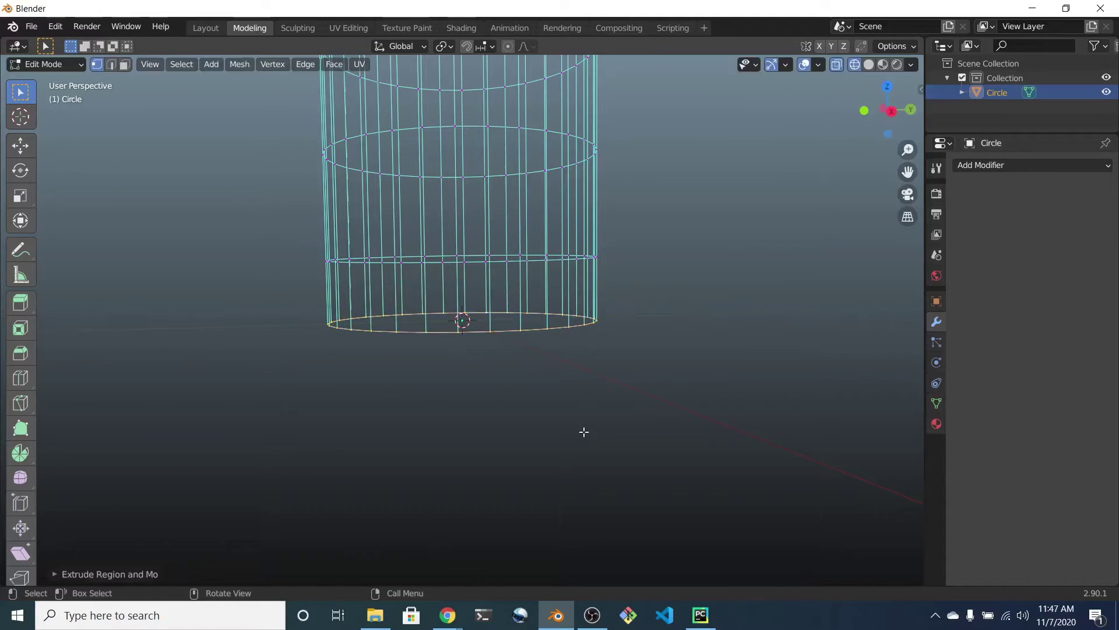
pyautogui.press('s')
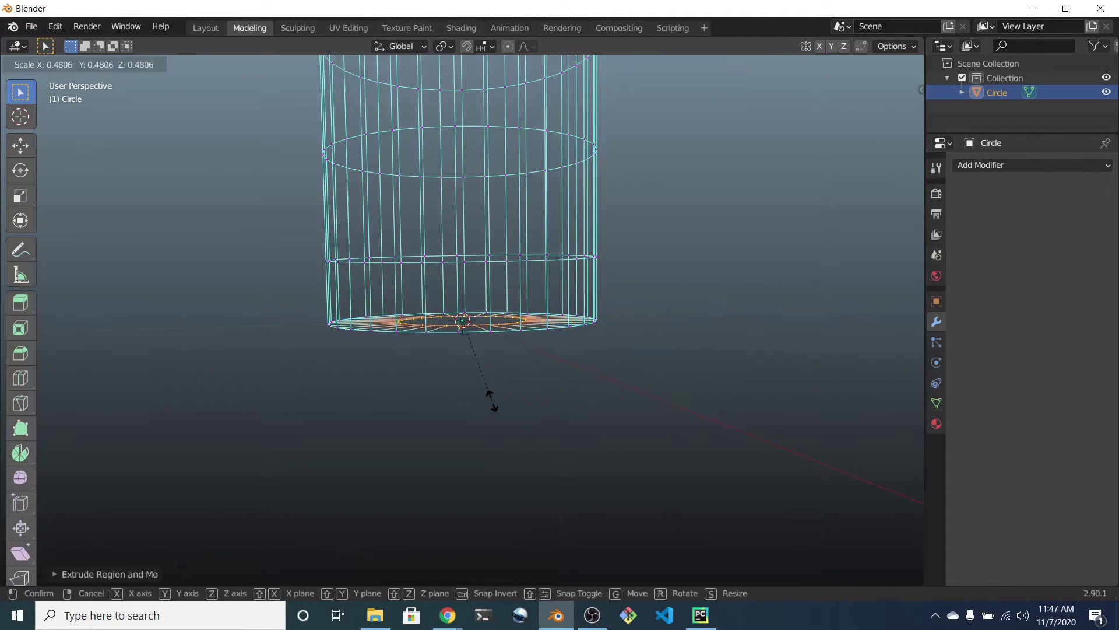
pyautogui.click(512, 409)
pyautogui.moveTo(512, 408)
pyautogui.mouseDown(button='middle')
pyautogui.moveTo(509, 445)
pyautogui.moveTo(480, 449)
pyautogui.mouseUp(button='middle')
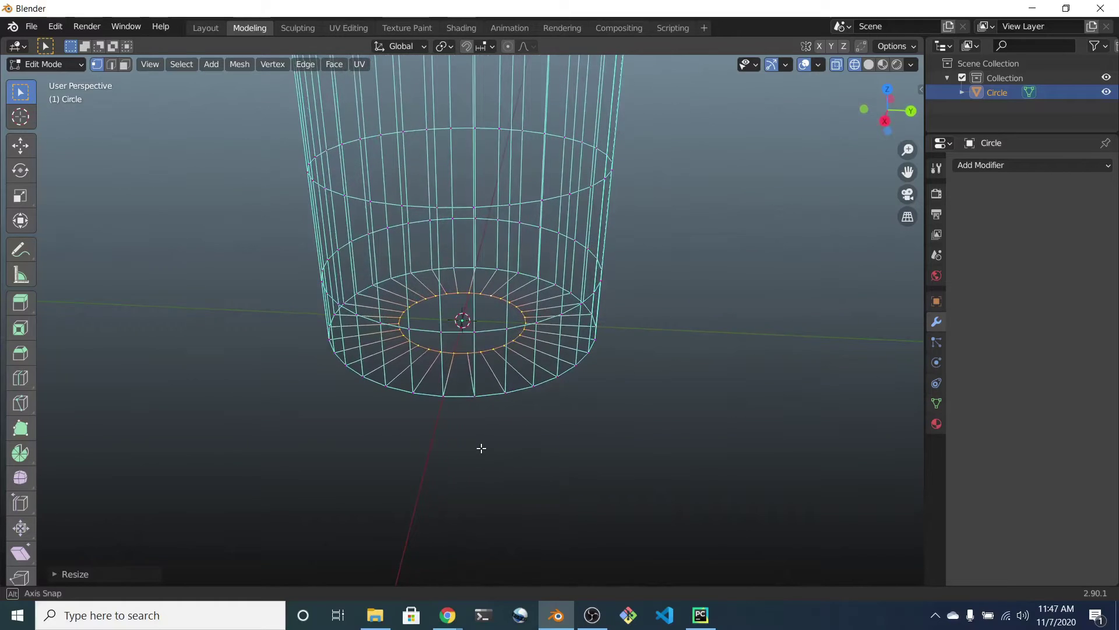
# Step: Extrude the inset ring again, merge it at center, and return to Object Mode
pyautogui.press('e')
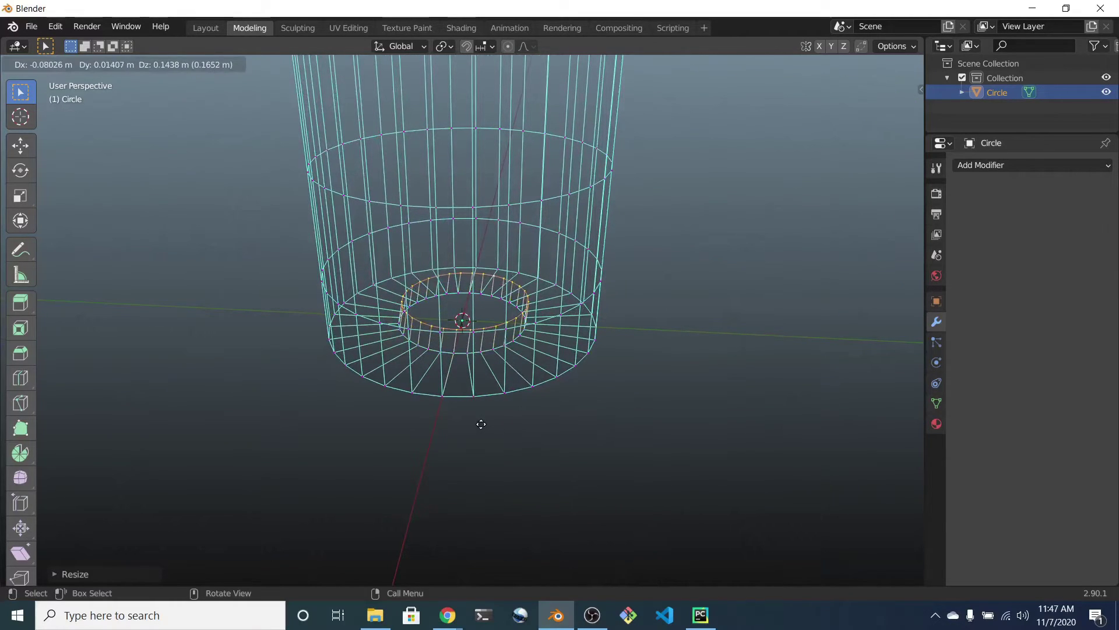
pyautogui.press('Escape')
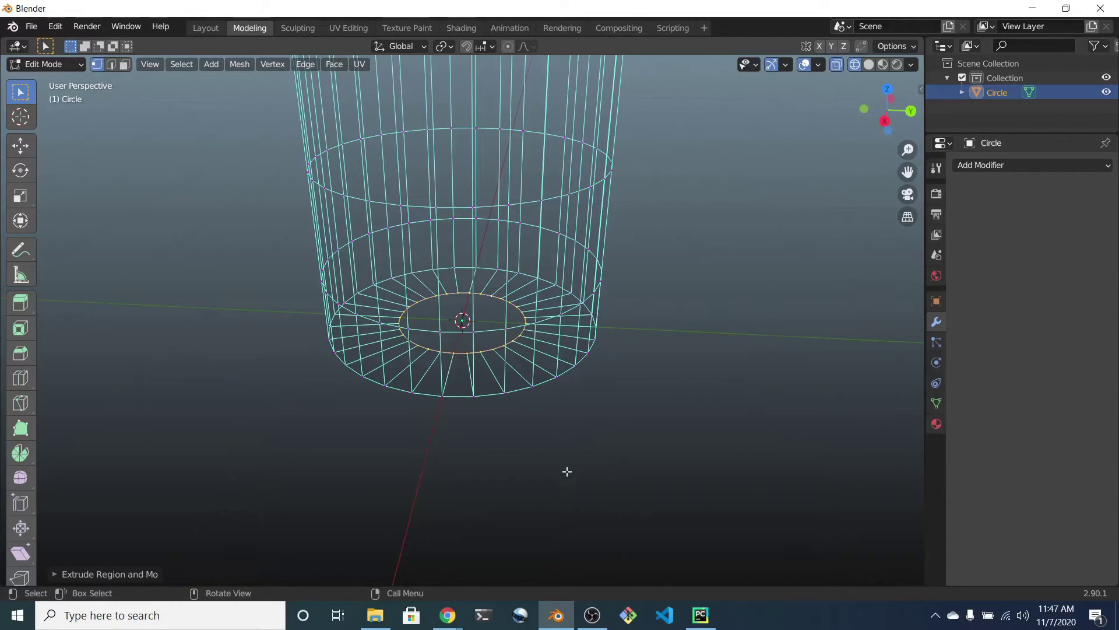
pyautogui.press('F3')
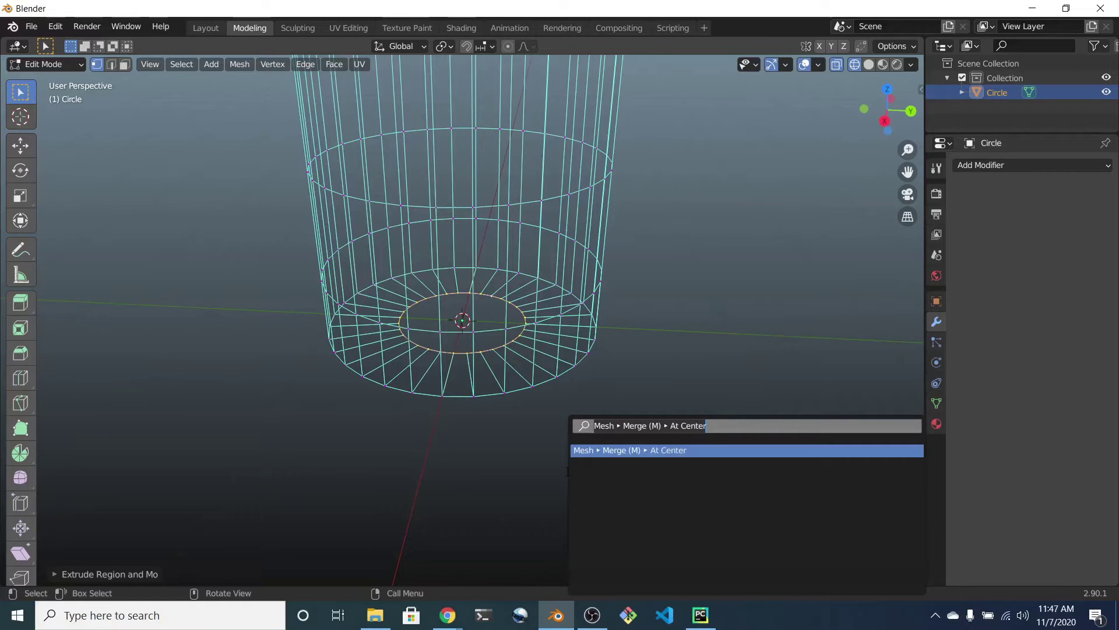
pyautogui.press('Return')
pyautogui.scroll(-2, 560, 348)
pyautogui.scroll(-2, 512, 250)
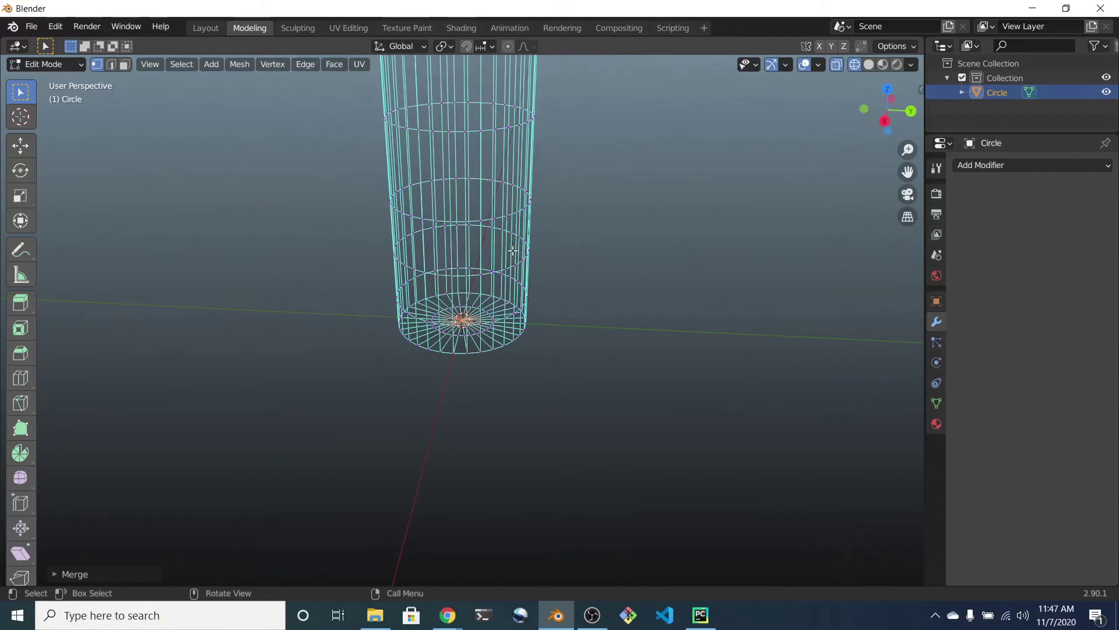
pyautogui.press('Tab')
pyautogui.scroll(-3, 513, 251)
# Step: Switch the viewport back to Solid shading and orbit around the finished bottle
pyautogui.press('z')
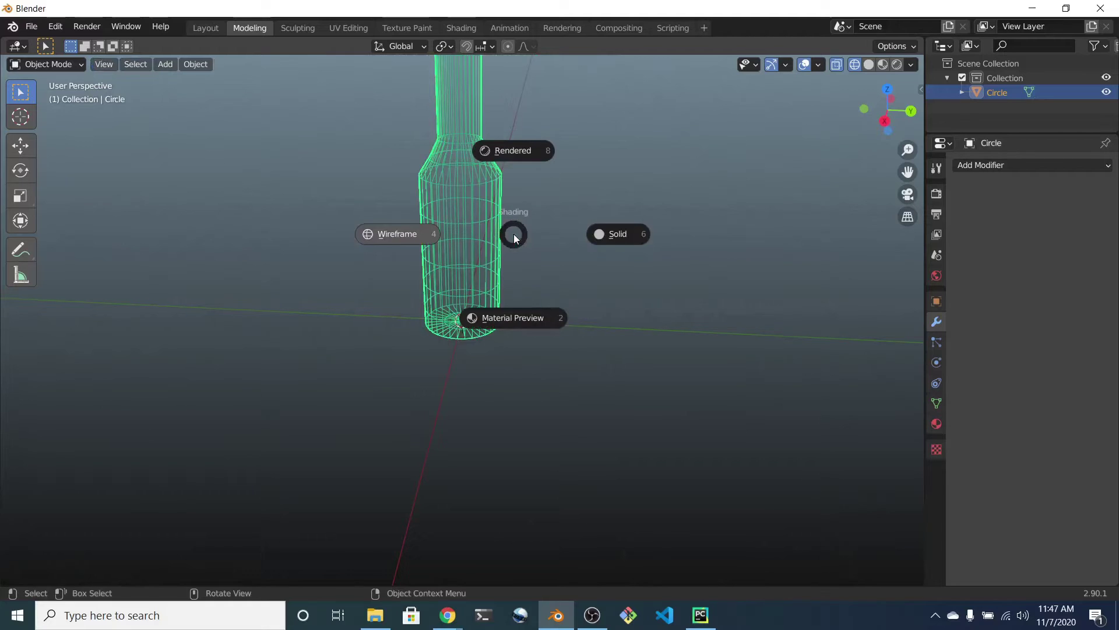
pyautogui.click(623, 228)
pyautogui.moveTo(569, 249); pyautogui.dragTo(560, 227, button='middle')
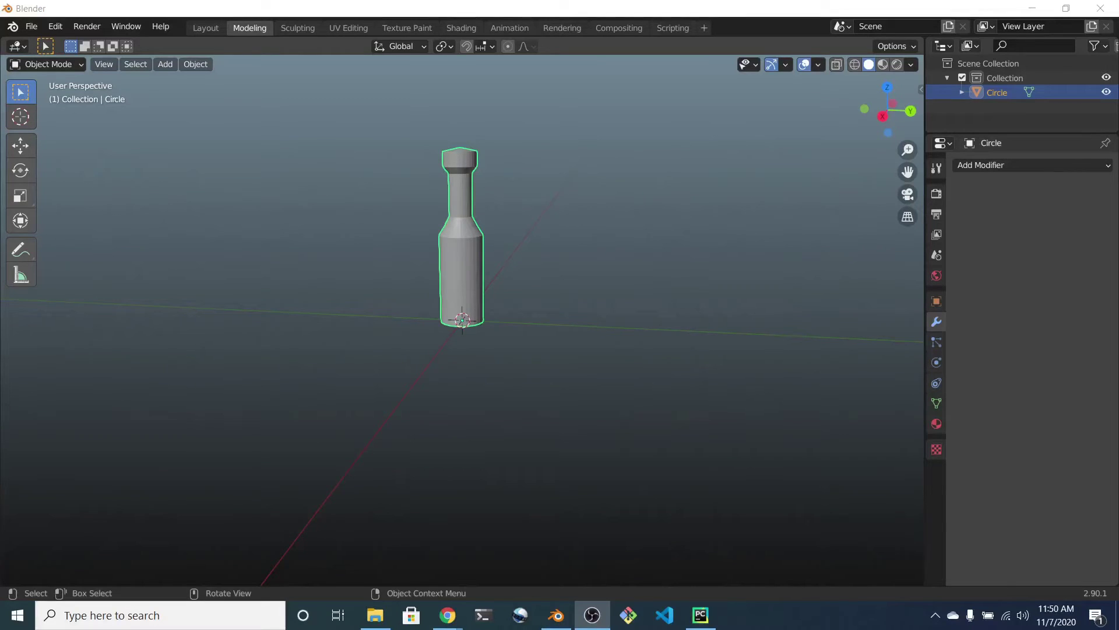
# Step: Bring up bottle_builder_v1.py and highlight the build_bottle and make_liquid(body_length) names
pyautogui.click(700, 615)
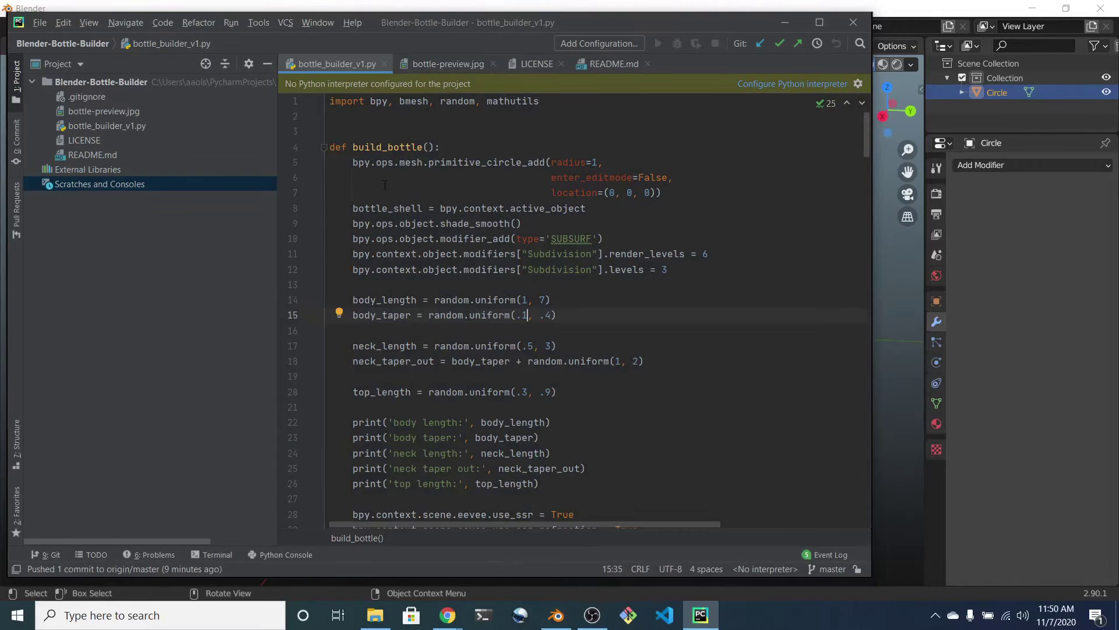
pyautogui.moveTo(353, 148); pyautogui.dragTo(459, 146)
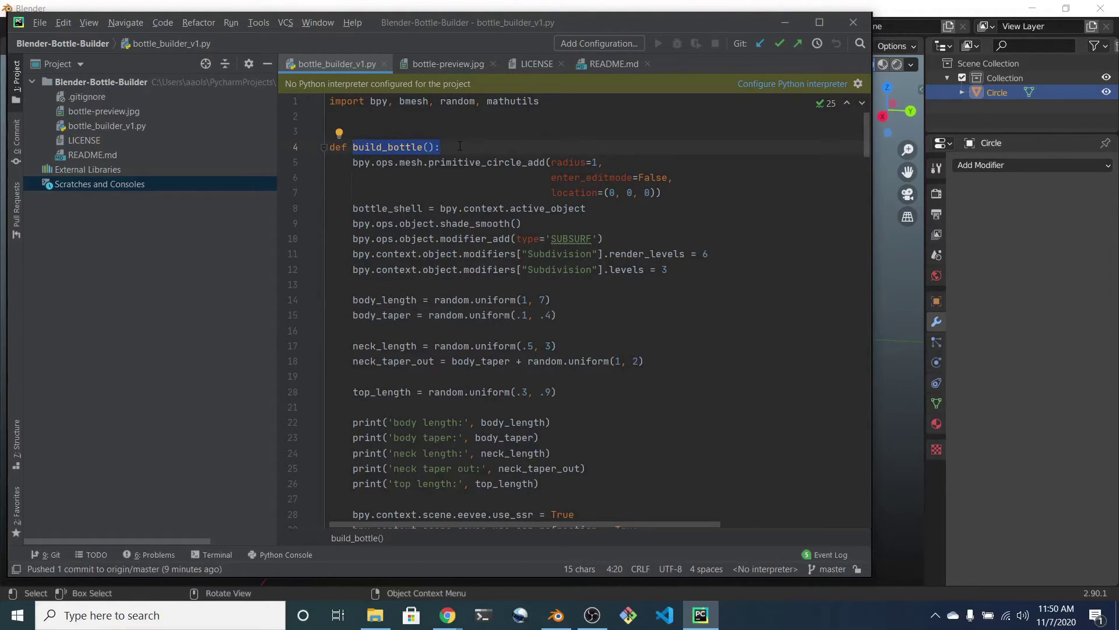
pyautogui.scroll(-3, 461, 146)
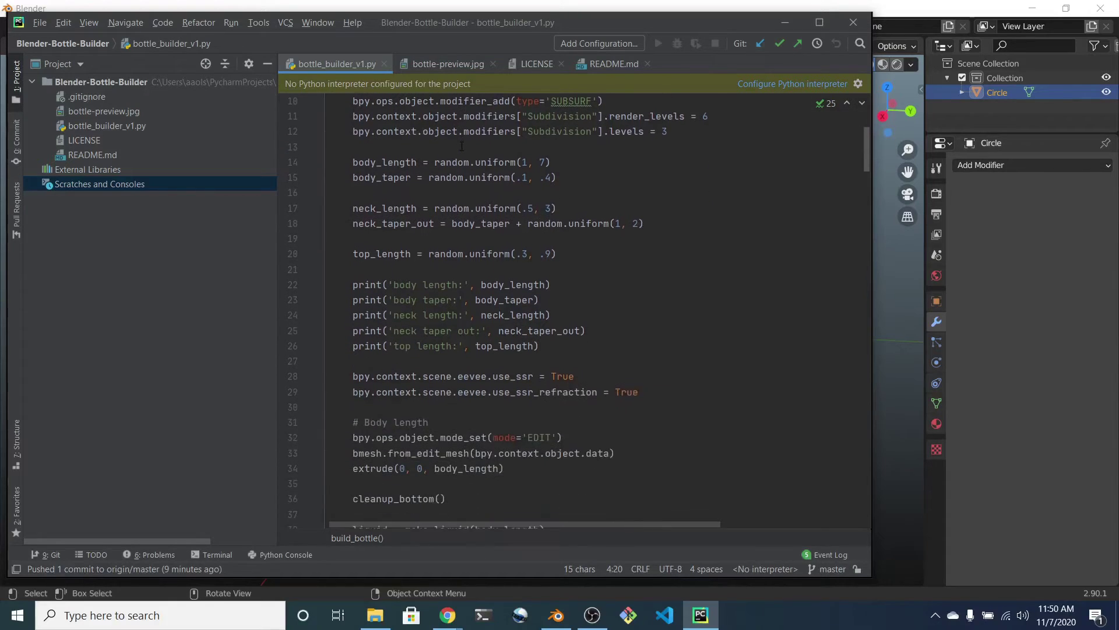
pyautogui.scroll(-5, 461, 145)
pyautogui.scroll(-3, 461, 147)
pyautogui.scroll(-3, 459, 150)
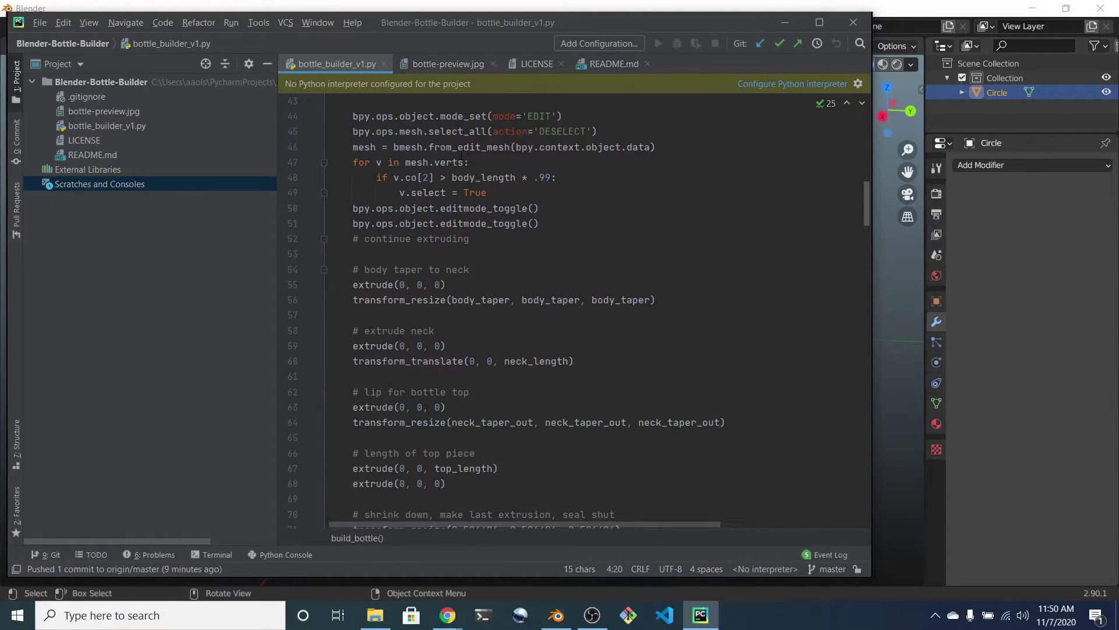
pyautogui.scroll(-1, 461, 152)
pyautogui.scroll(-2, 461, 154)
pyautogui.scroll(-2, 461, 159)
pyautogui.scroll(-3, 461, 161)
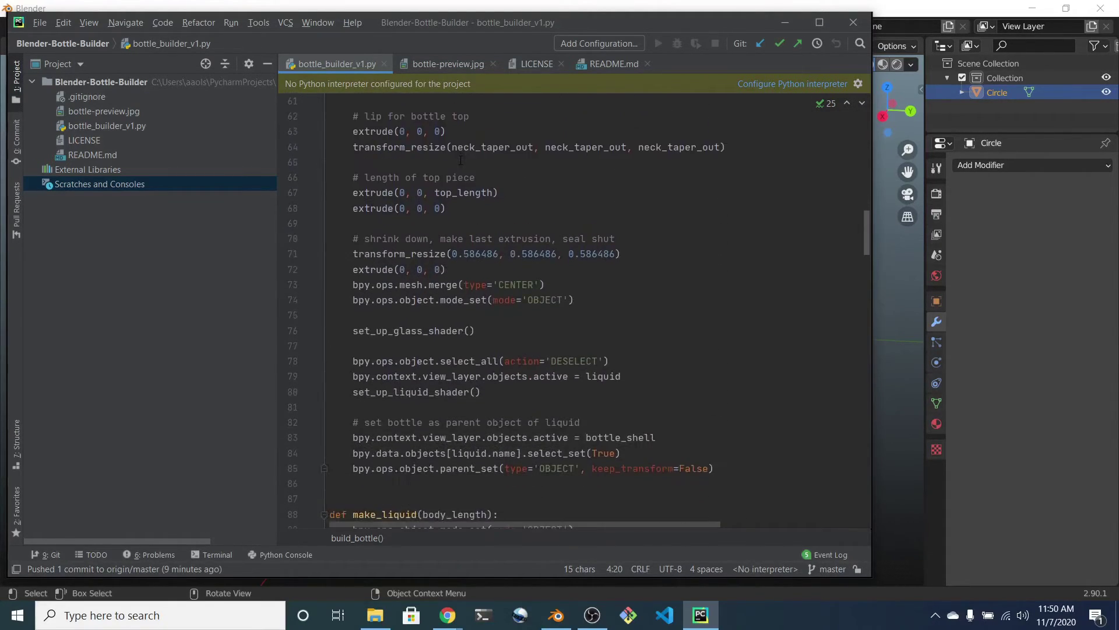
pyautogui.scroll(-2, 461, 161)
pyautogui.scroll(-2, 456, 161)
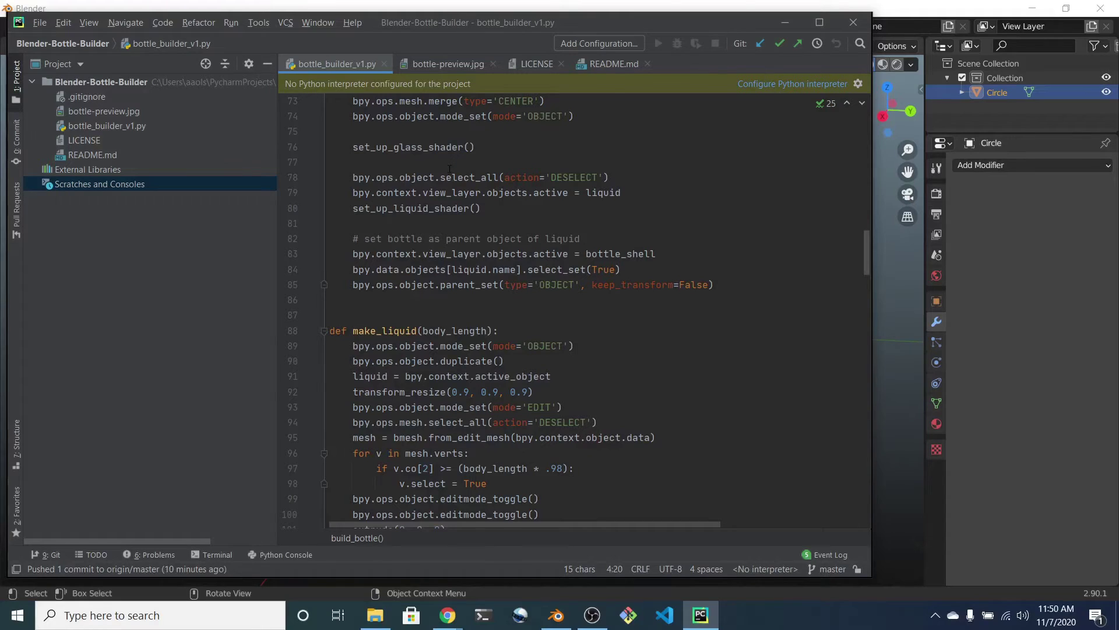
pyautogui.scroll(-1, 450, 168)
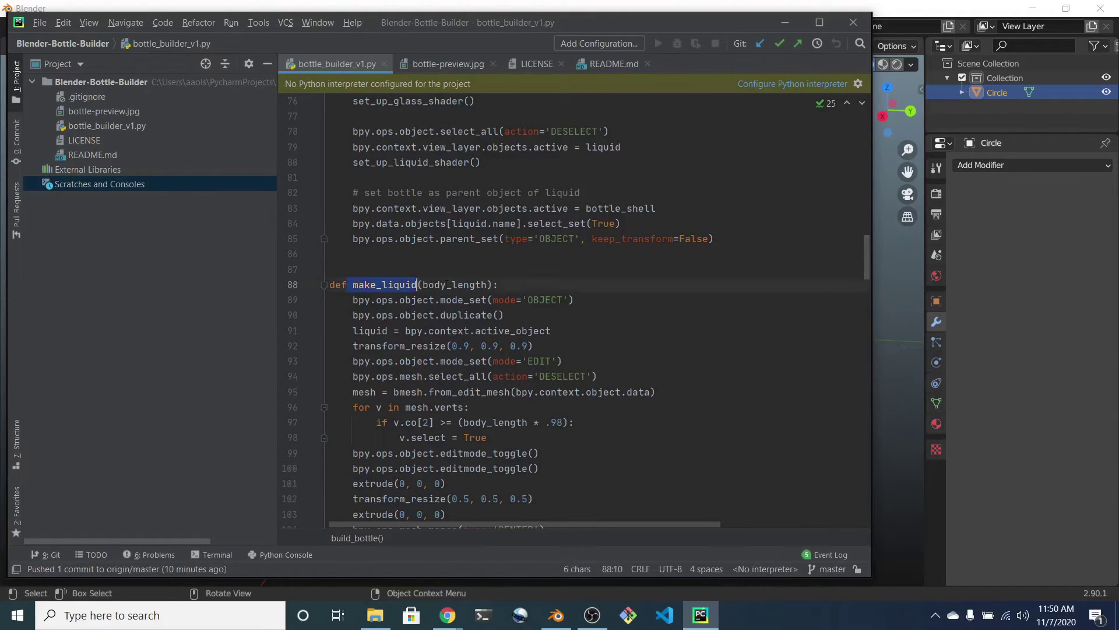
pyautogui.moveTo(351, 284); pyautogui.dragTo(501, 284)
pyautogui.scroll(-2, 545, 284)
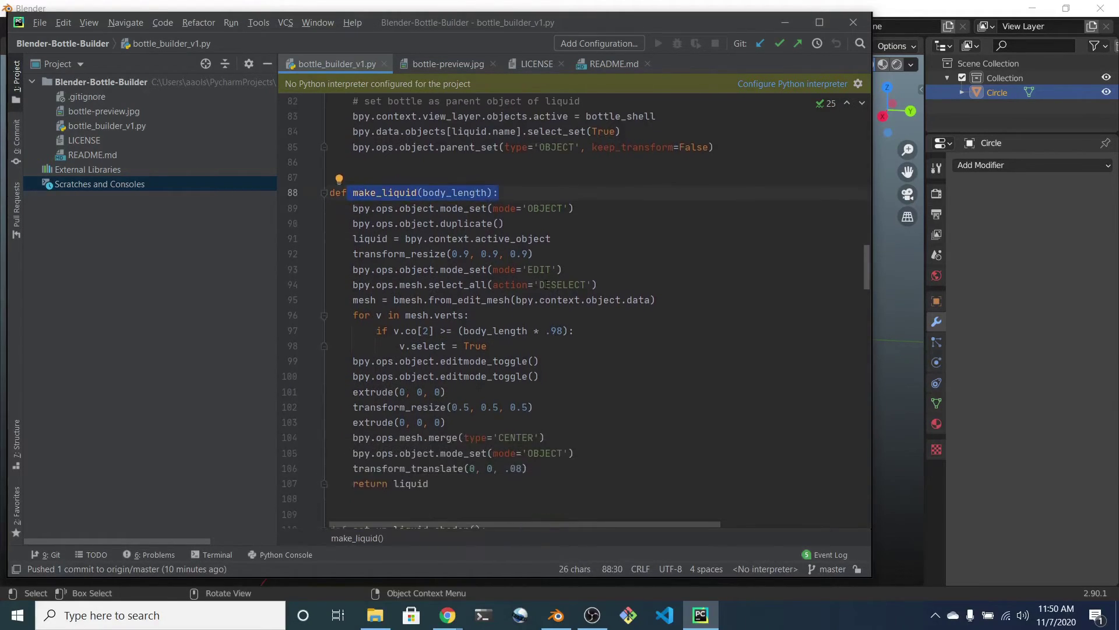
pyautogui.scroll(-2, 545, 285)
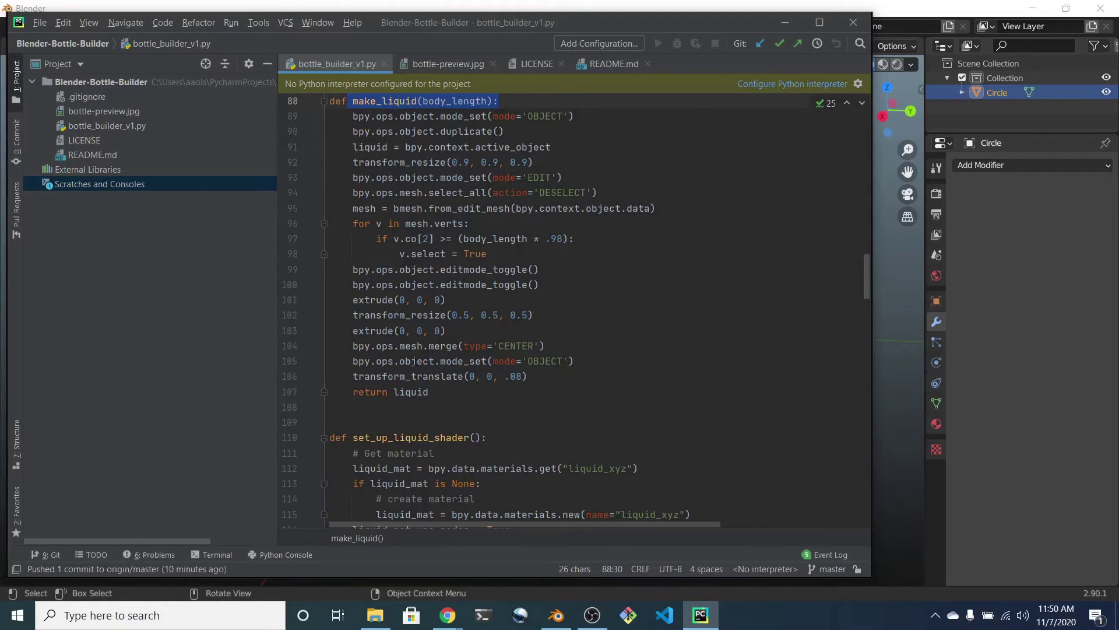
pyautogui.scroll(-1, 453, 395)
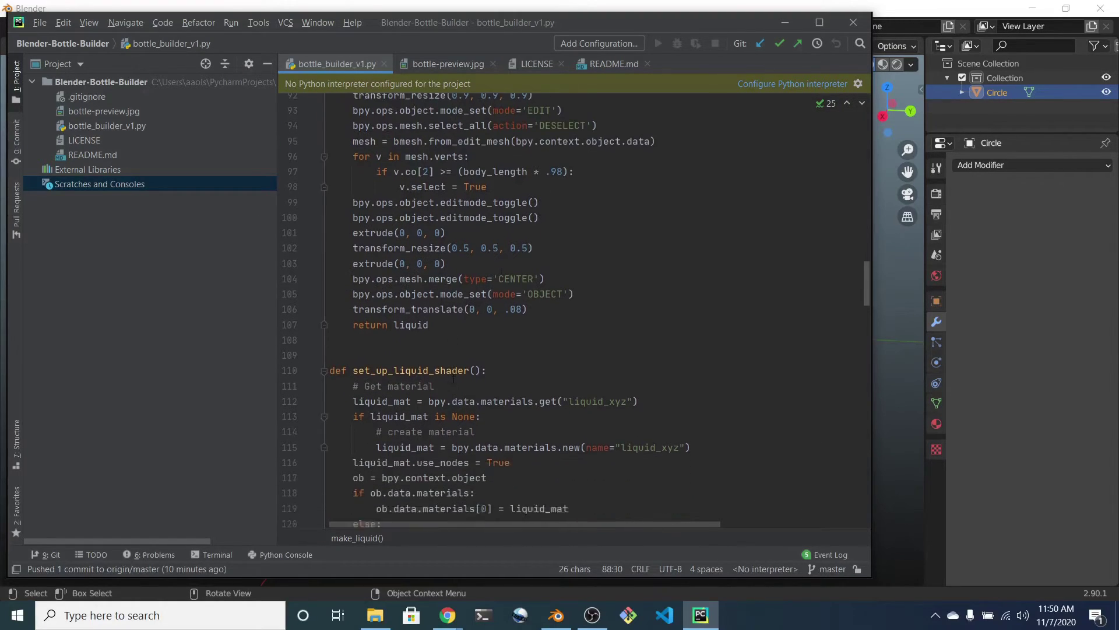
pyautogui.scroll(-1, 438, 368)
pyautogui.scroll(-2, 440, 325)
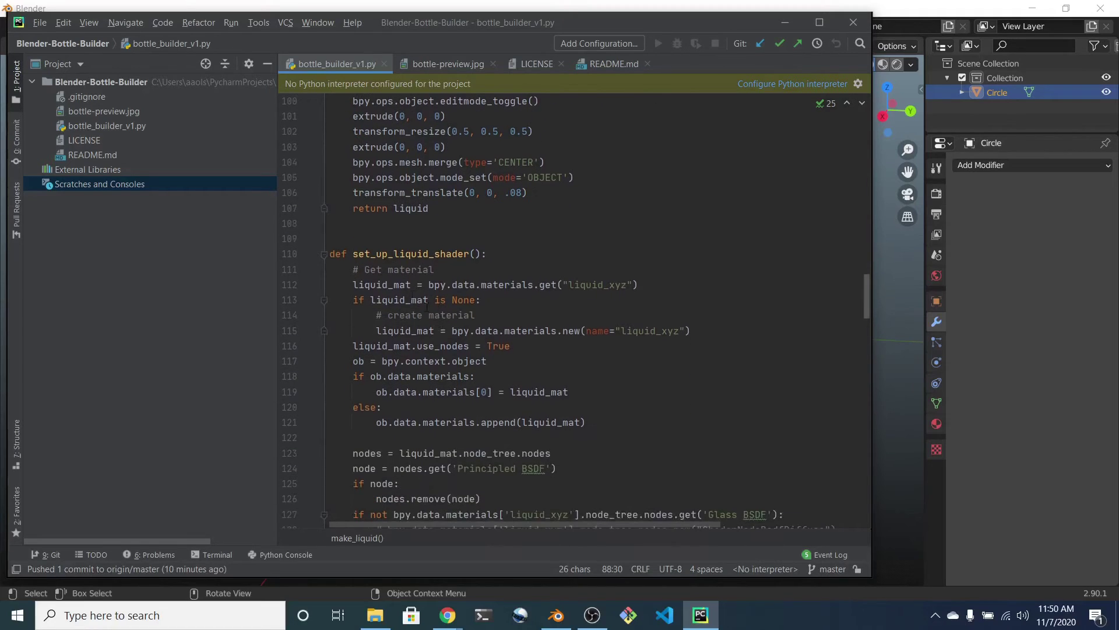
pyautogui.scroll(-2, 366, 265)
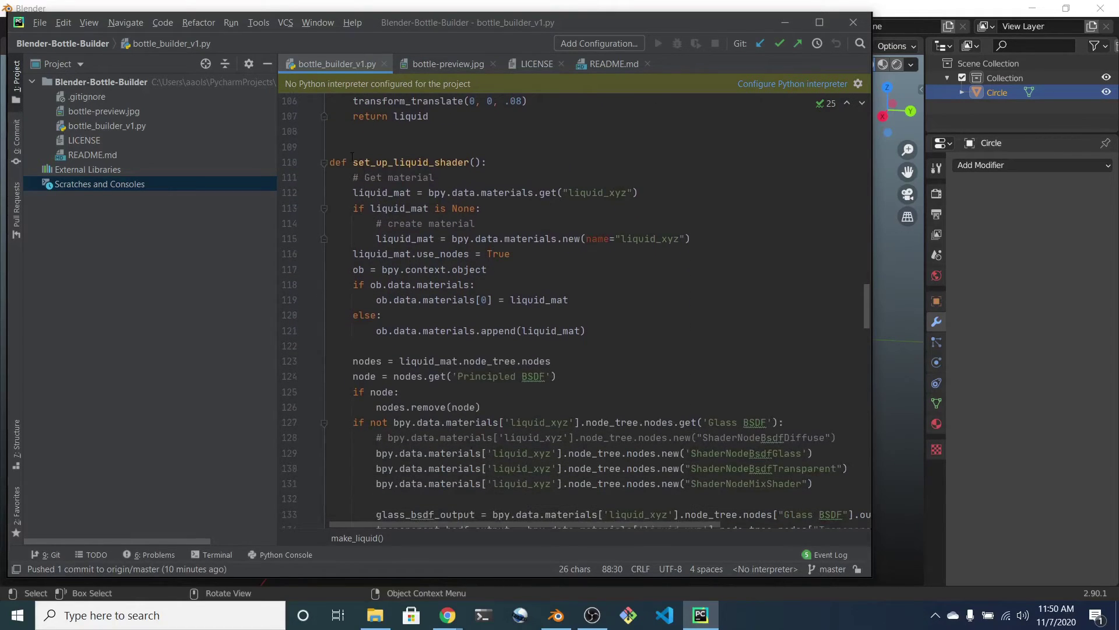
pyautogui.moveTo(352, 162); pyautogui.dragTo(486, 161)
pyautogui.scroll(-2, 524, 307)
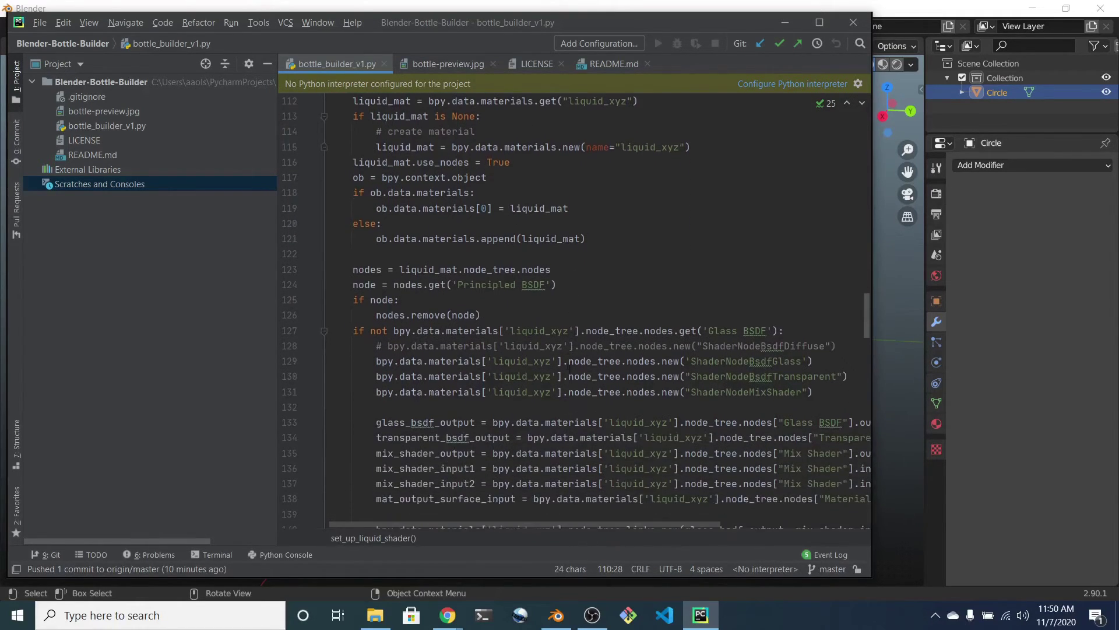
pyautogui.scroll(-3, 561, 352)
pyautogui.scroll(-4, 562, 354)
pyautogui.scroll(-3, 562, 354)
pyautogui.scroll(-2, 342, 208)
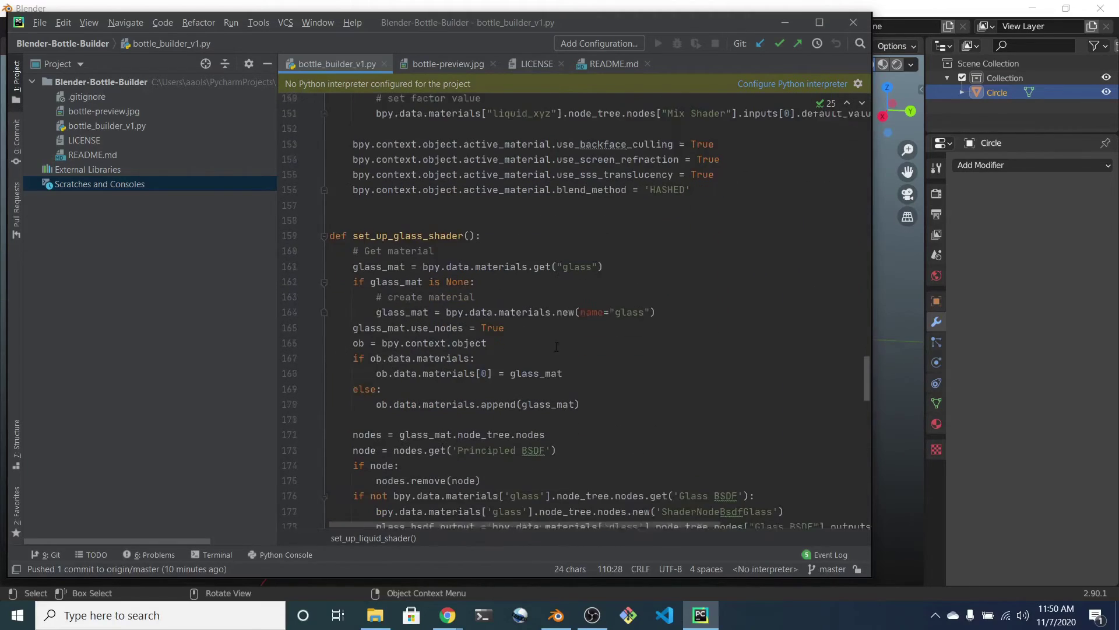
pyautogui.moveTo(353, 223); pyautogui.dragTo(482, 224)
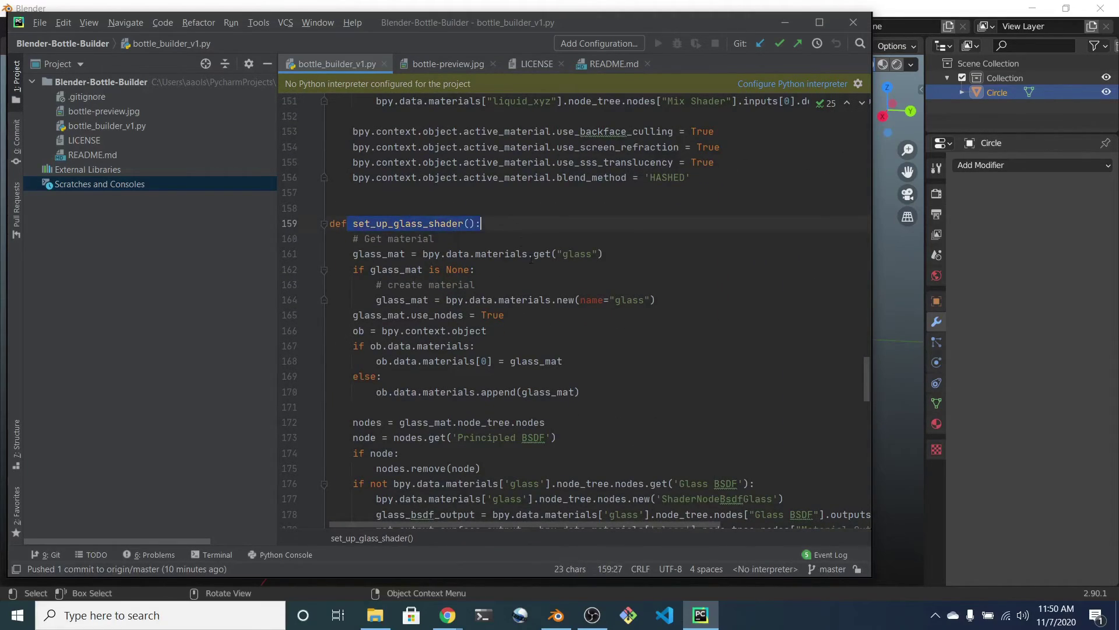
pyautogui.scroll(-1, 542, 297)
pyautogui.scroll(-2, 543, 297)
pyautogui.scroll(-2, 544, 297)
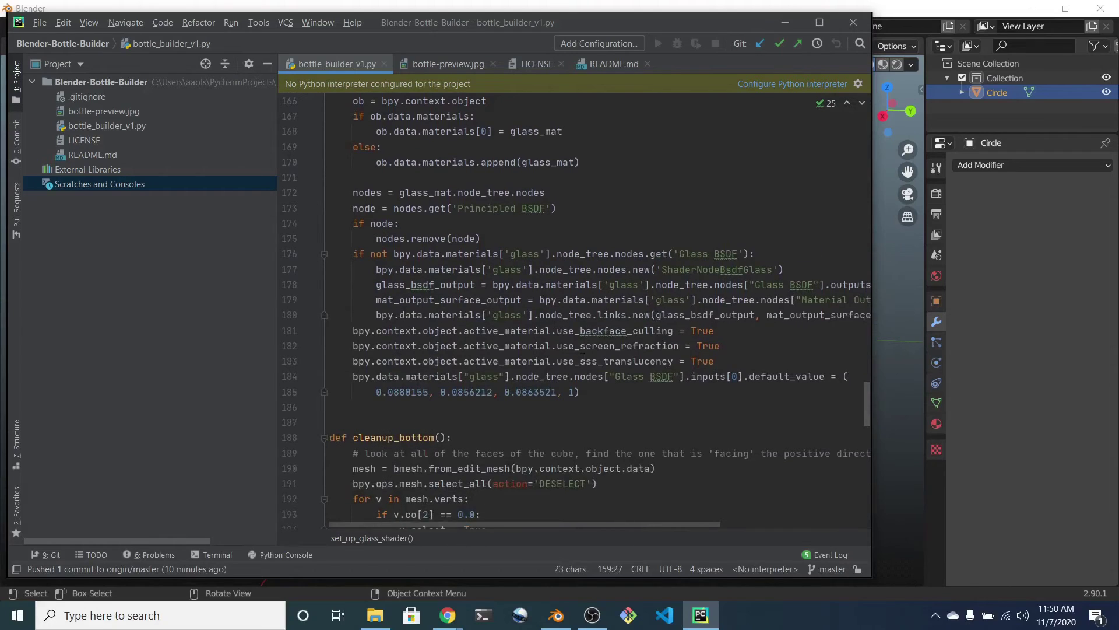
pyautogui.moveTo(598, 399); pyautogui.dragTo(323, 229)
pyautogui.scroll(-2, 545, 370)
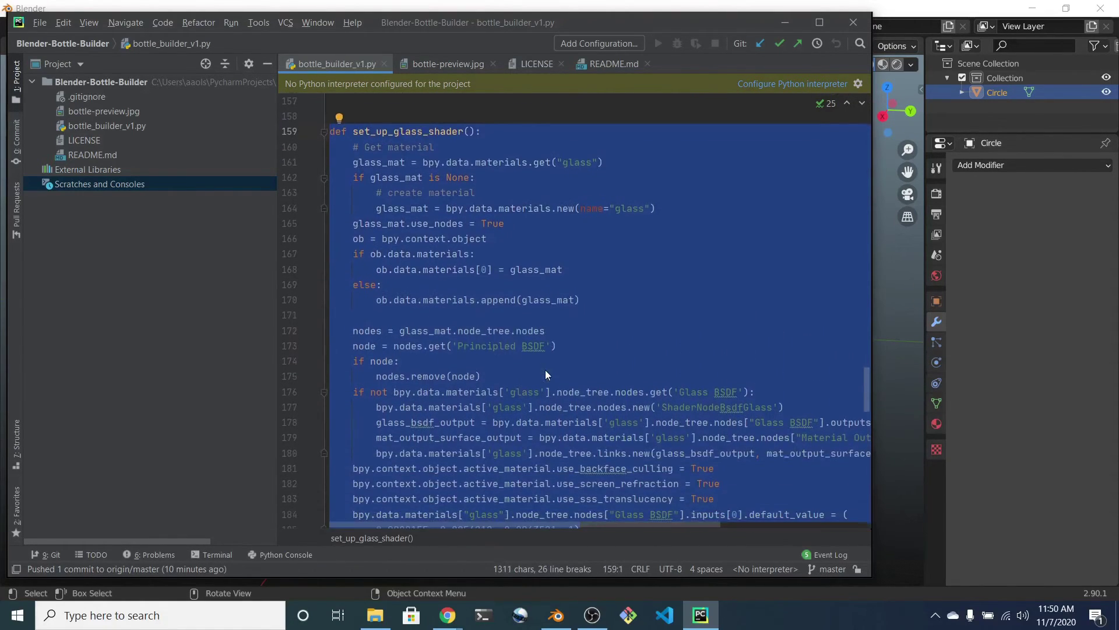
pyautogui.scroll(-1, 545, 376)
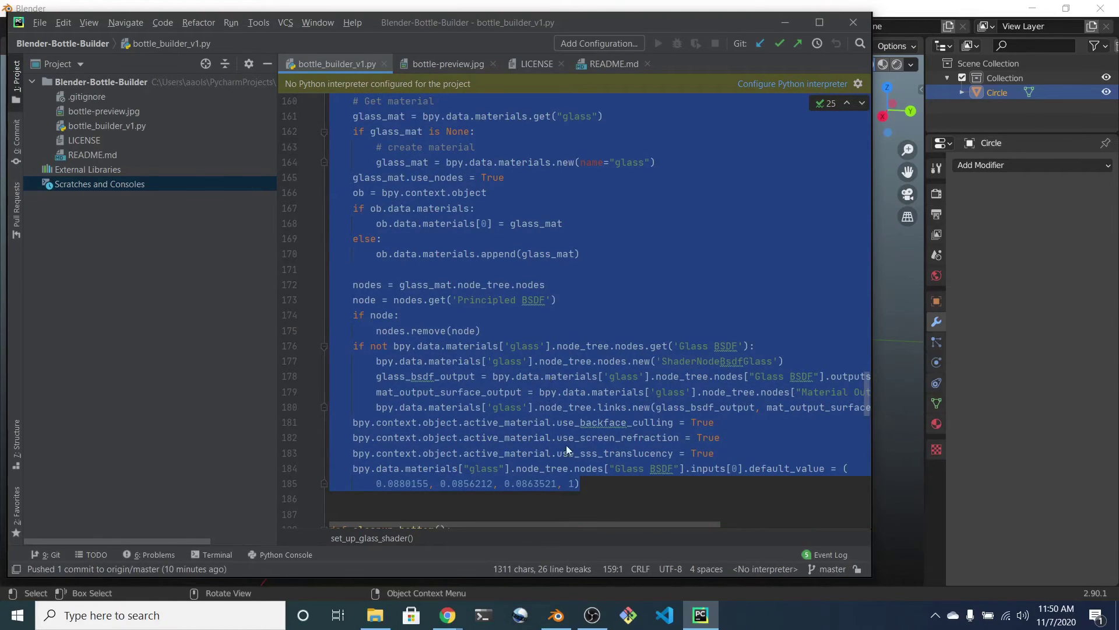
# Step: Place the caret at the end of set_up_glass_shader (line 185)
pyautogui.click(575, 470)
pyautogui.moveTo(593, 479); pyautogui.dragTo(317, 177)
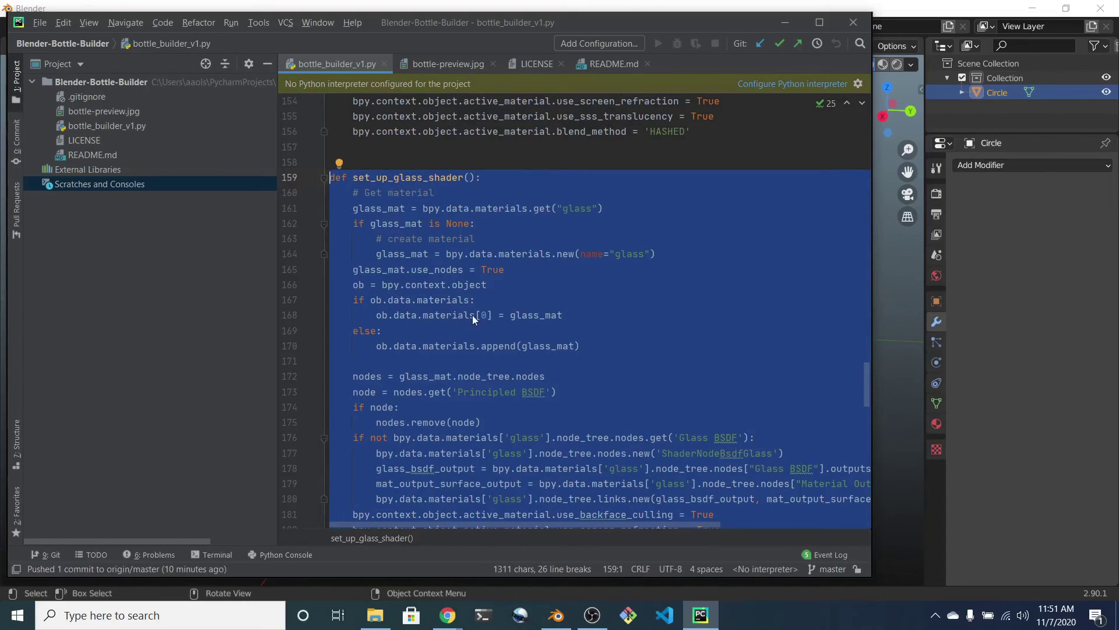
pyautogui.scroll(-2, 496, 345)
pyautogui.scroll(-10, 499, 347)
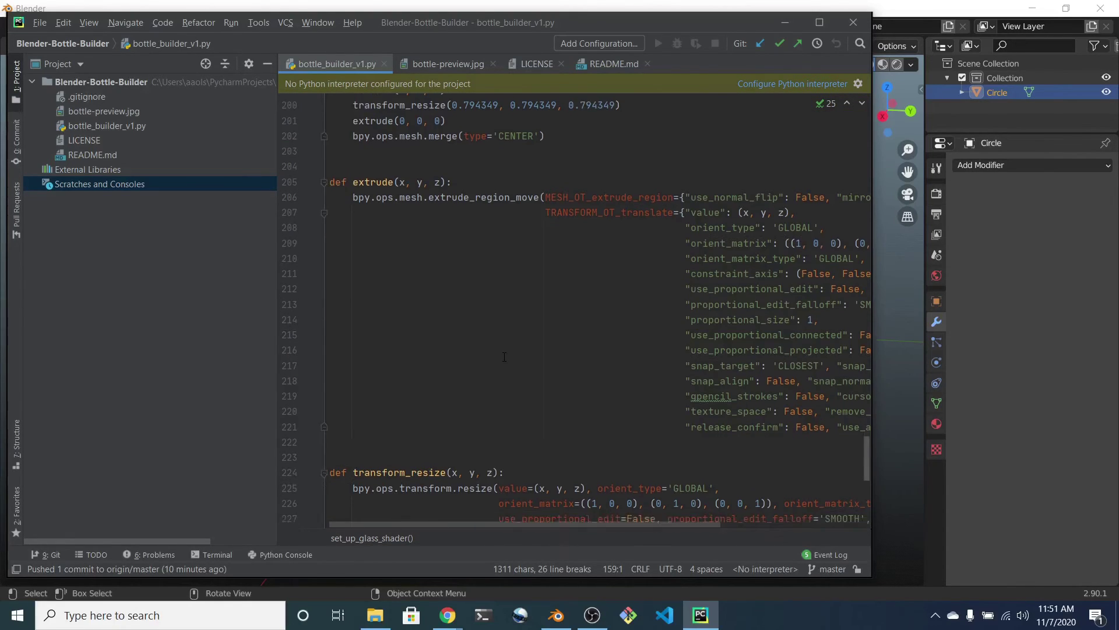
pyautogui.scroll(-3, 504, 355)
pyautogui.scroll(-1, 504, 348)
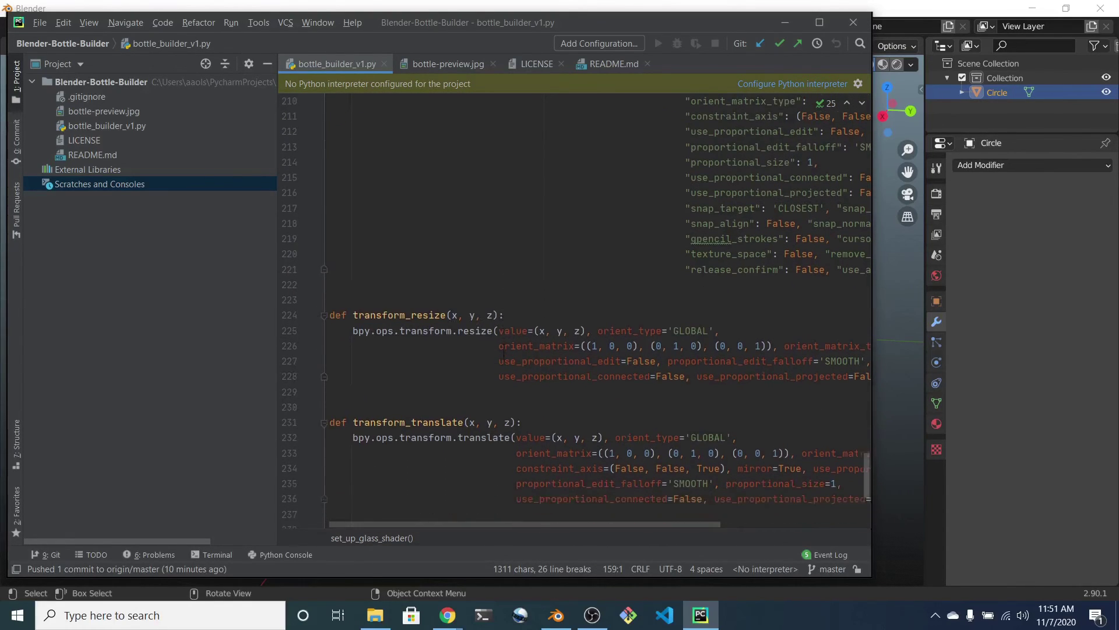
pyautogui.scroll(-2, 503, 354)
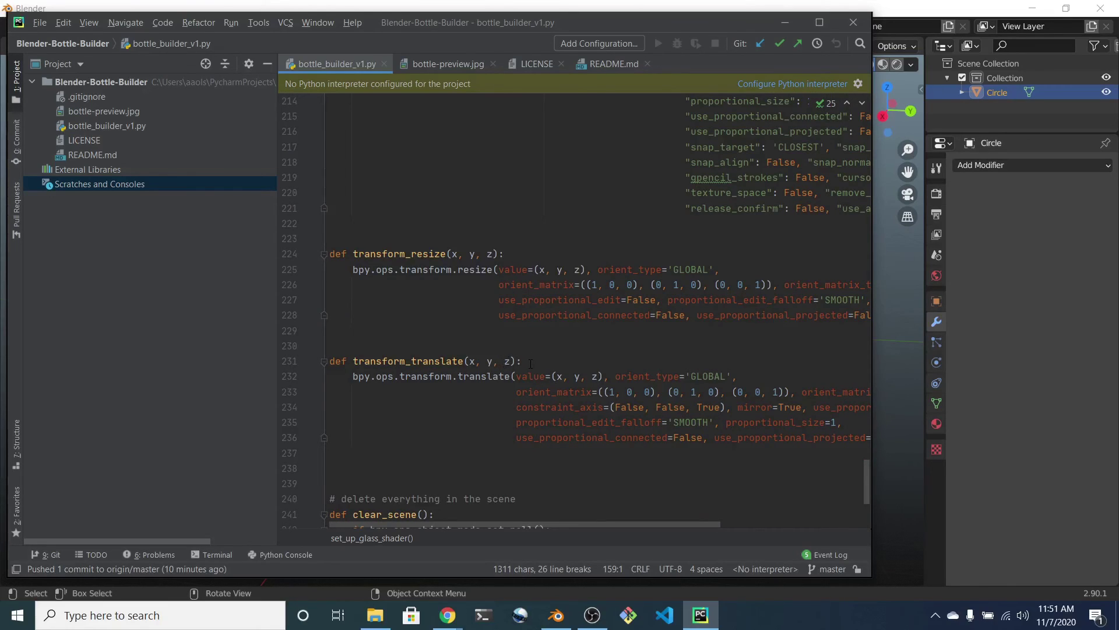
pyautogui.scroll(-3, 532, 362)
pyautogui.scroll(-3, 536, 368)
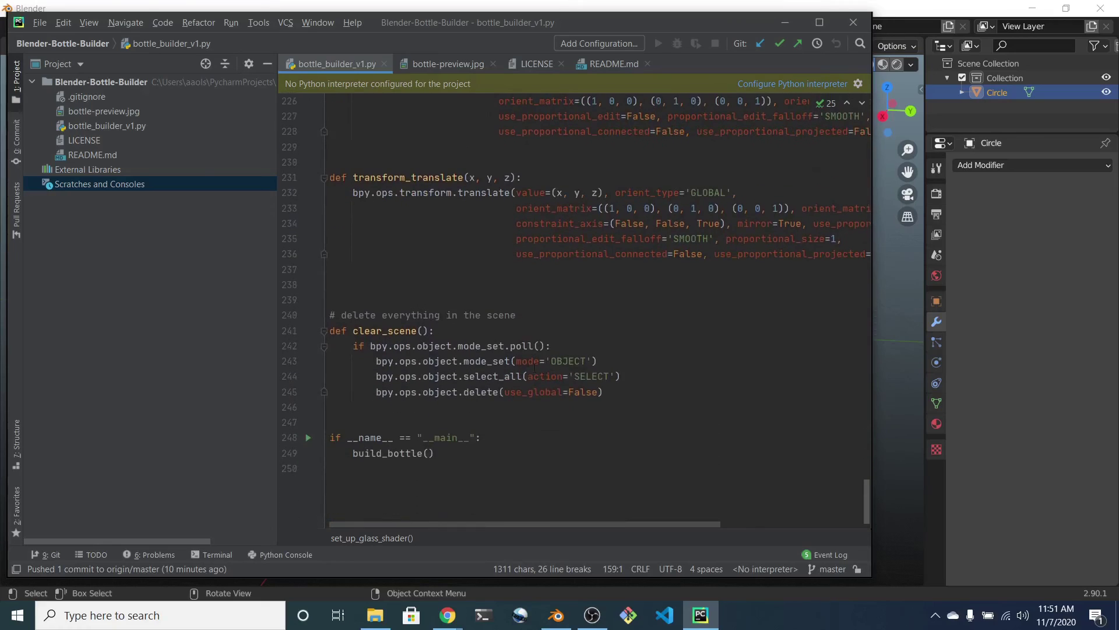